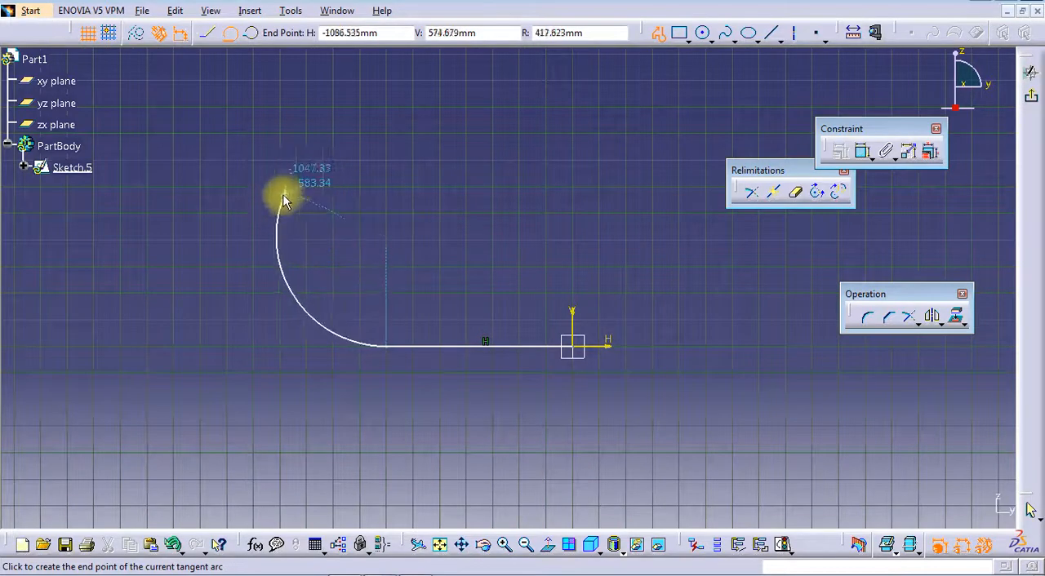
Finish the open profile with a tangent arc of about 423 mm radius and a near-vertical line about 523 mm long
click(273, 232)
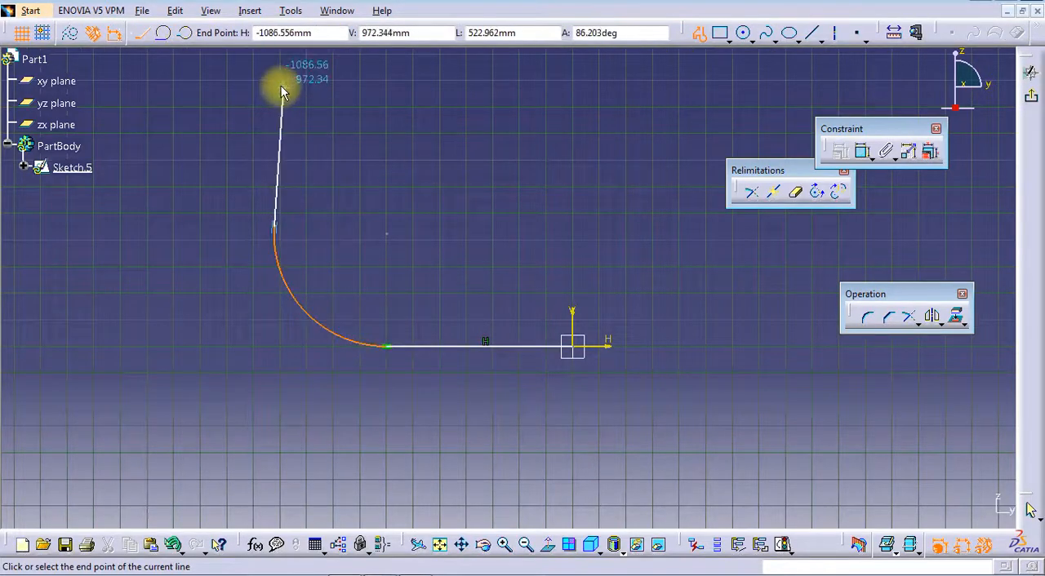
click(283, 87)
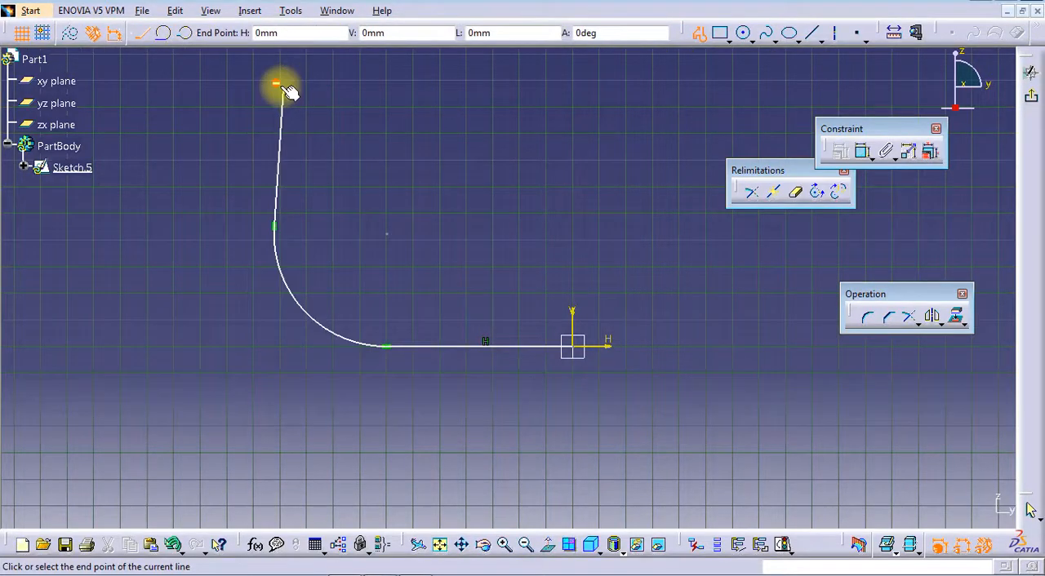
click(696, 35)
click(677, 149)
Dimension the lengths of both straight lines and the radius of the arc between them
click(865, 151)
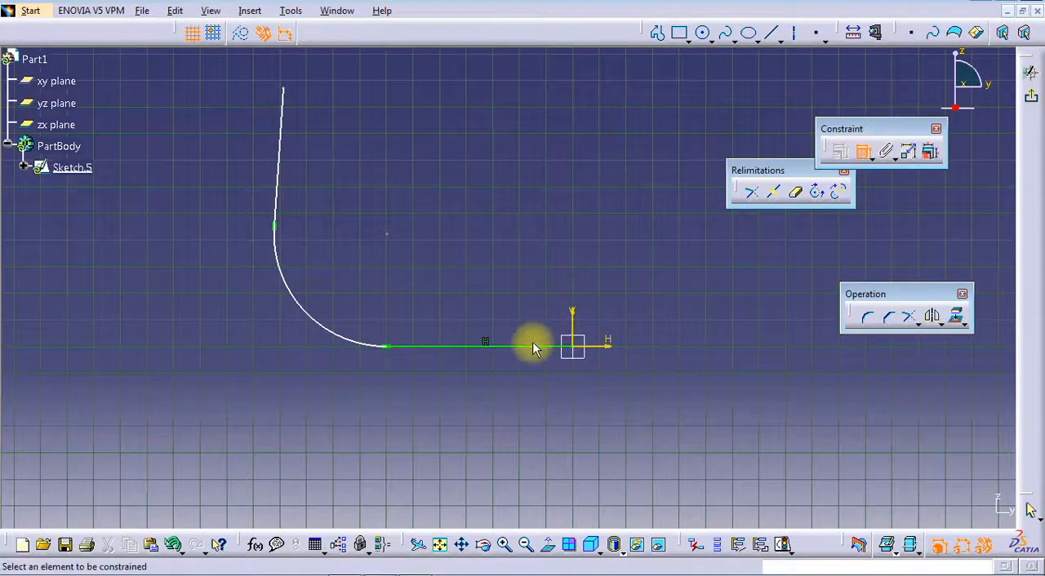
click(522, 346)
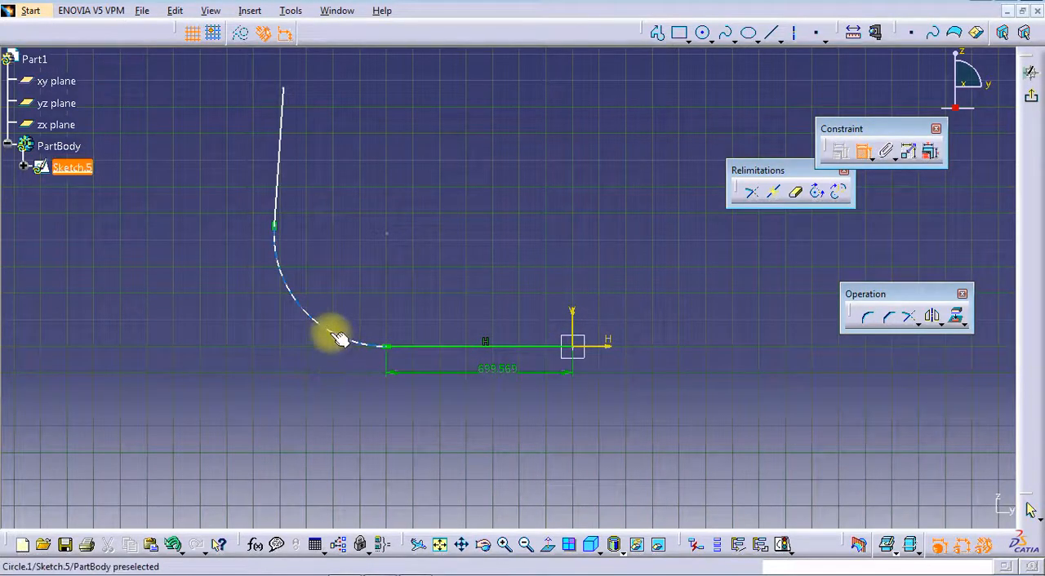
click(277, 179)
click(245, 180)
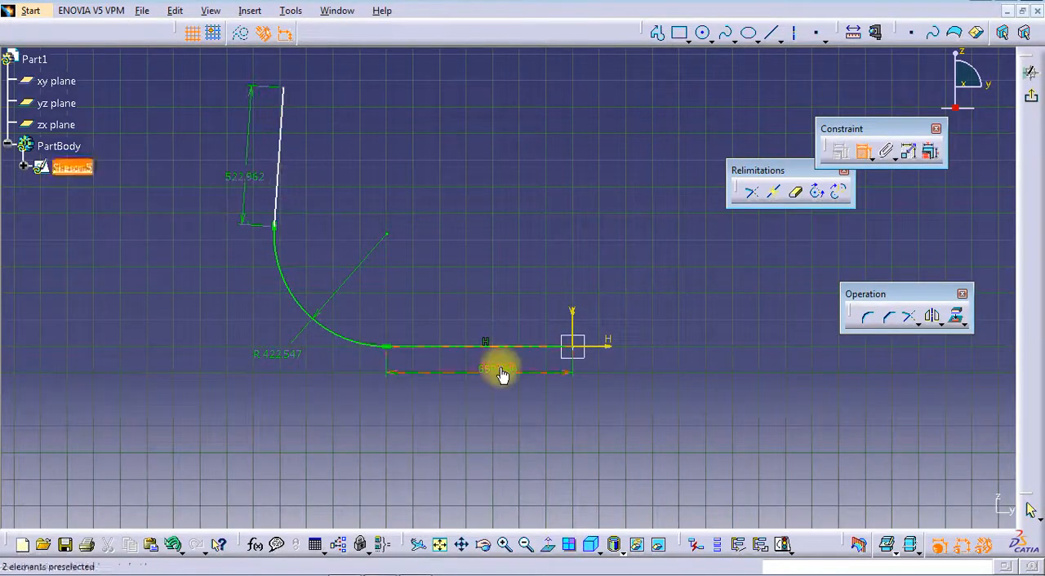
Set the horizontal line to 150 mm, the arc radius to 260 mm and the near-vertical line to 150 mm
double_click(506, 367)
key(Return)
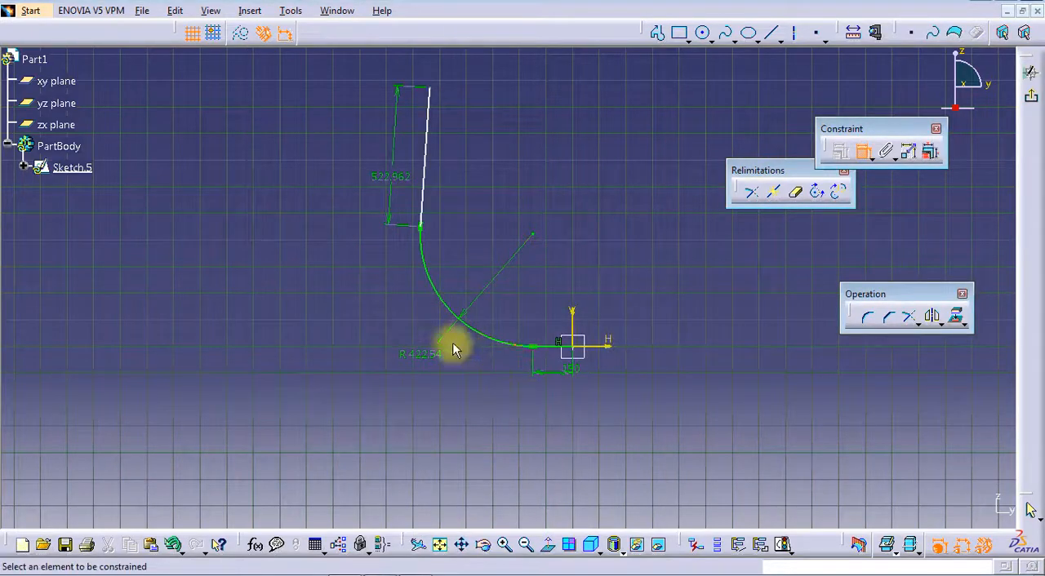
double_click(432, 357)
text(260)
key(Return)
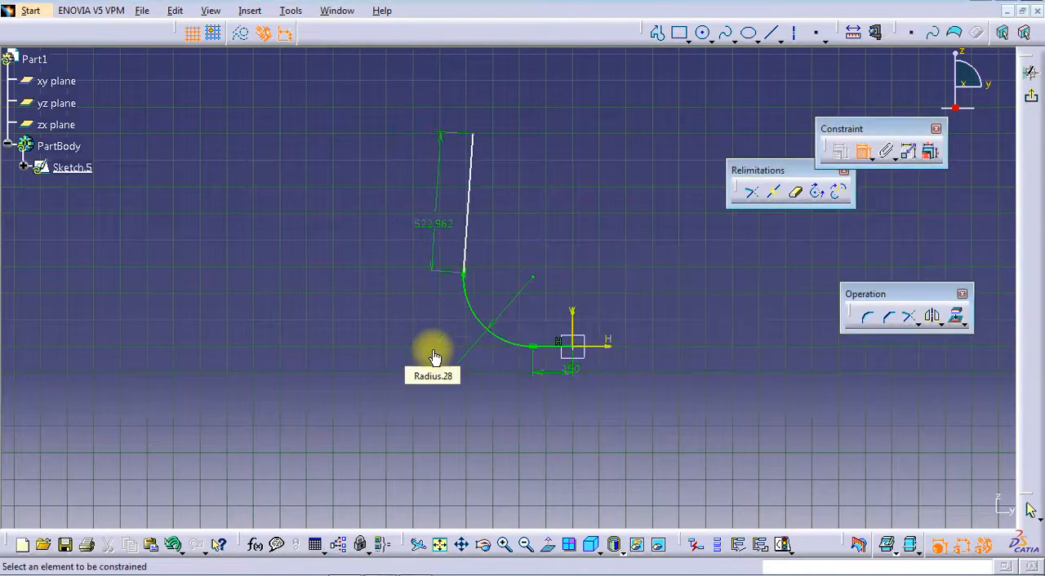
double_click(429, 224)
text(15)
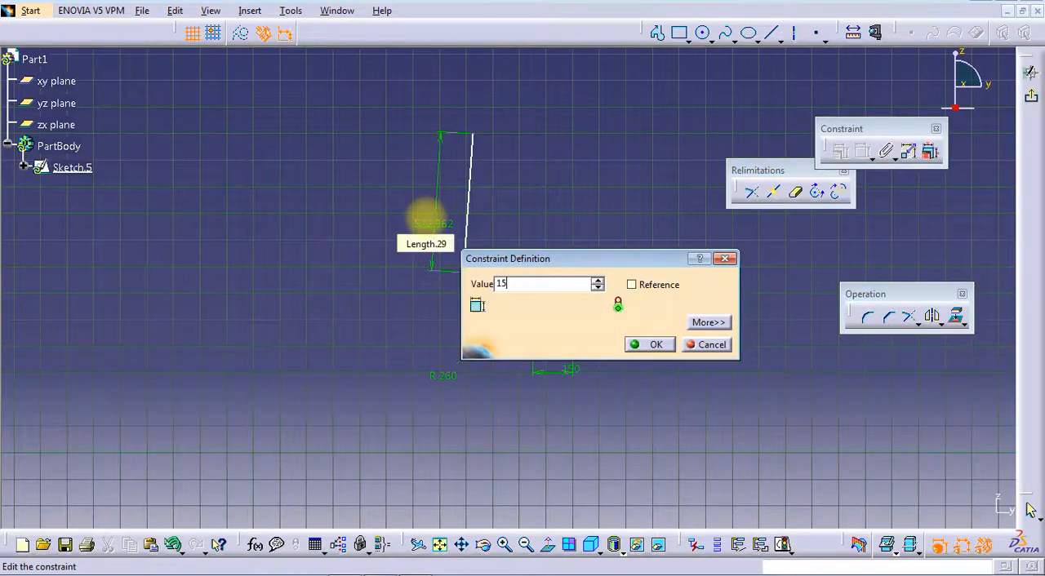
text(0)
key(Return)
Constrain the 150 mm upper line to be vertical and exit the path sketch
click(466, 249)
right_click(265, 223)
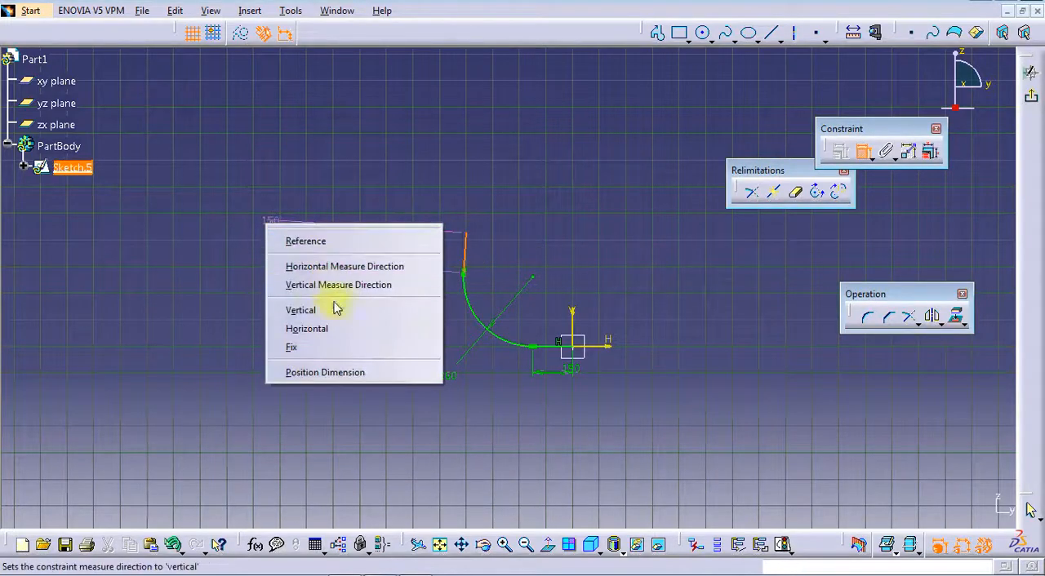
click(336, 310)
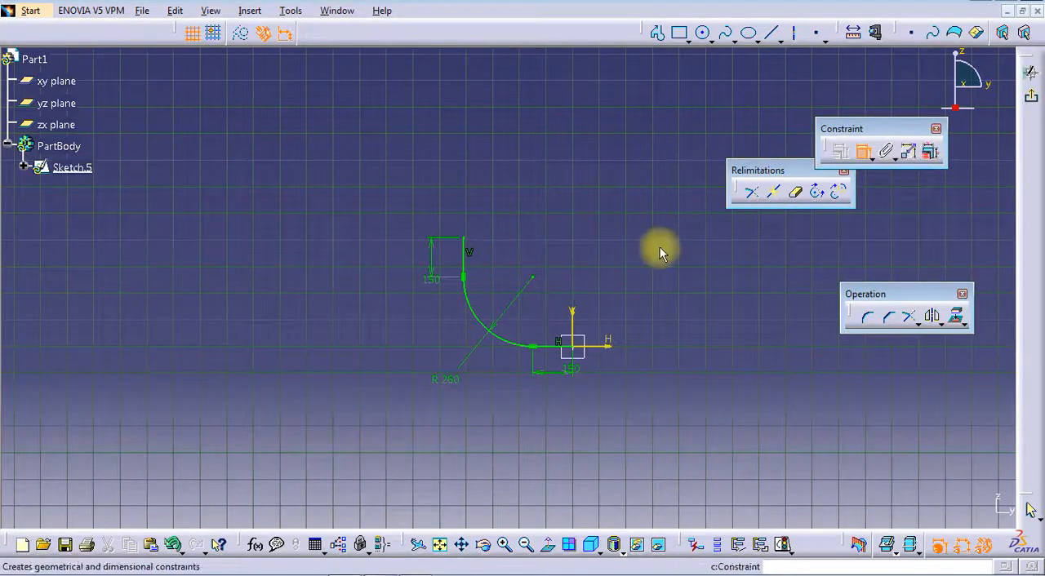
ctrl+middle_drag(626, 275, 637, 180)
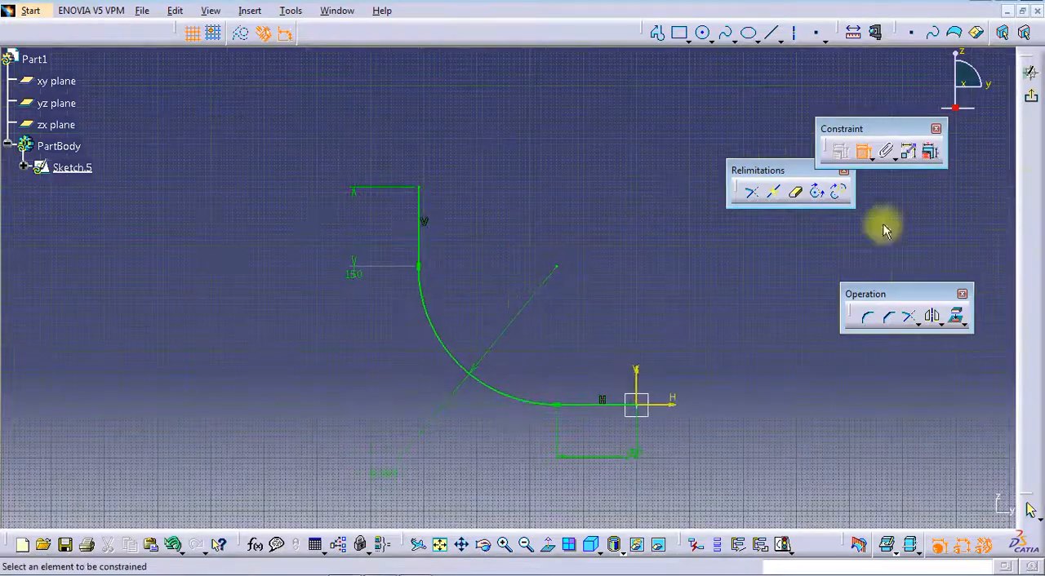
click(1029, 101)
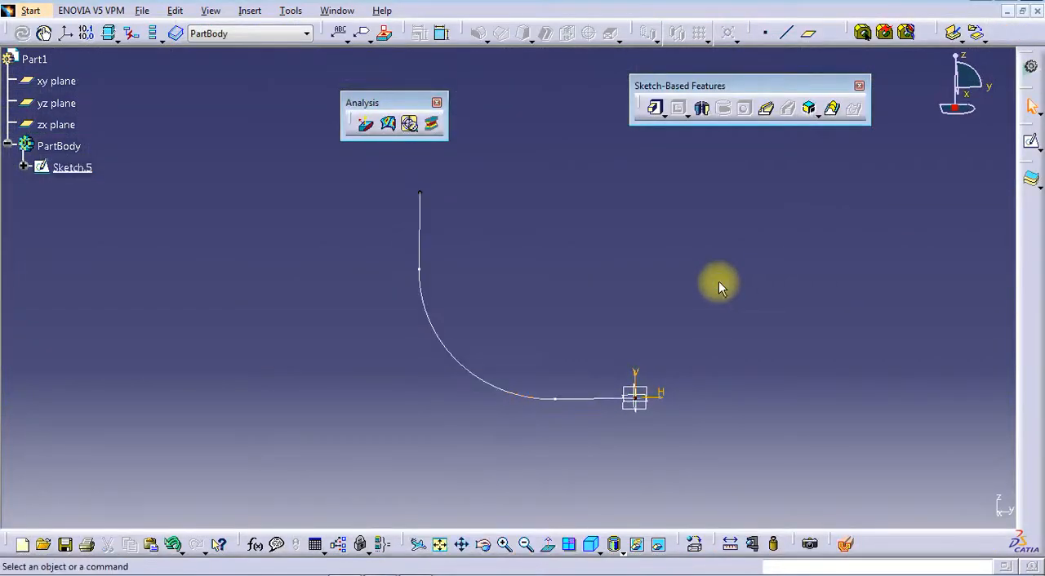
Create a reference plane parallel to the xy plane through the upper endpoint of the path, using Parallel through point
click(808, 33)
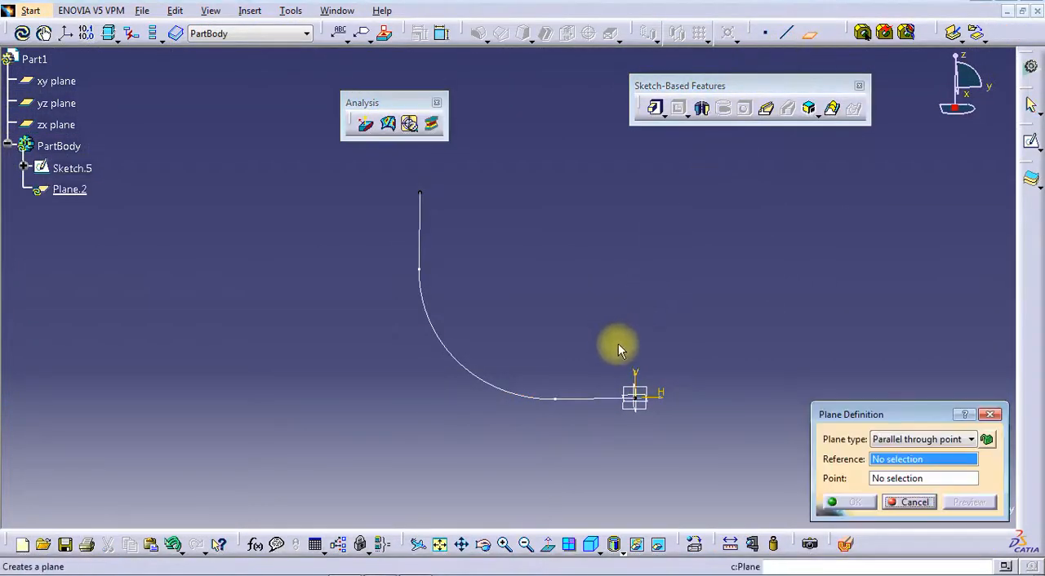
click(649, 399)
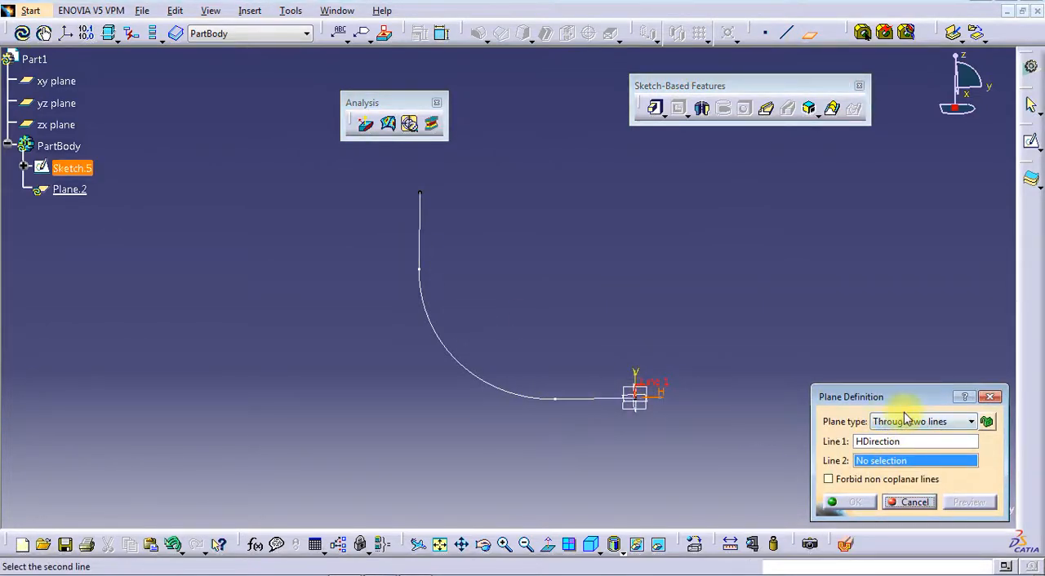
click(906, 420)
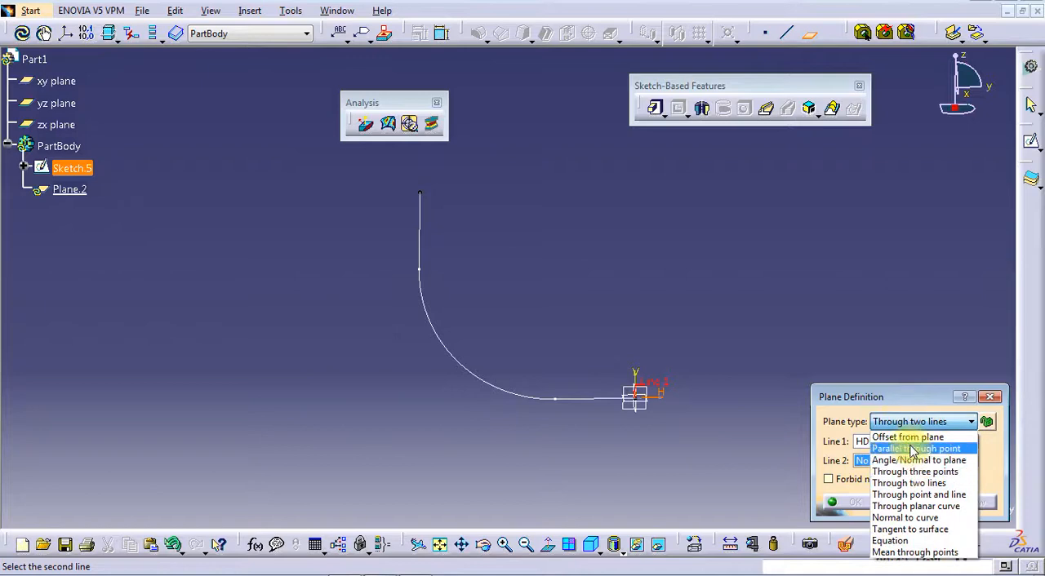
click(906, 438)
right_click(906, 460)
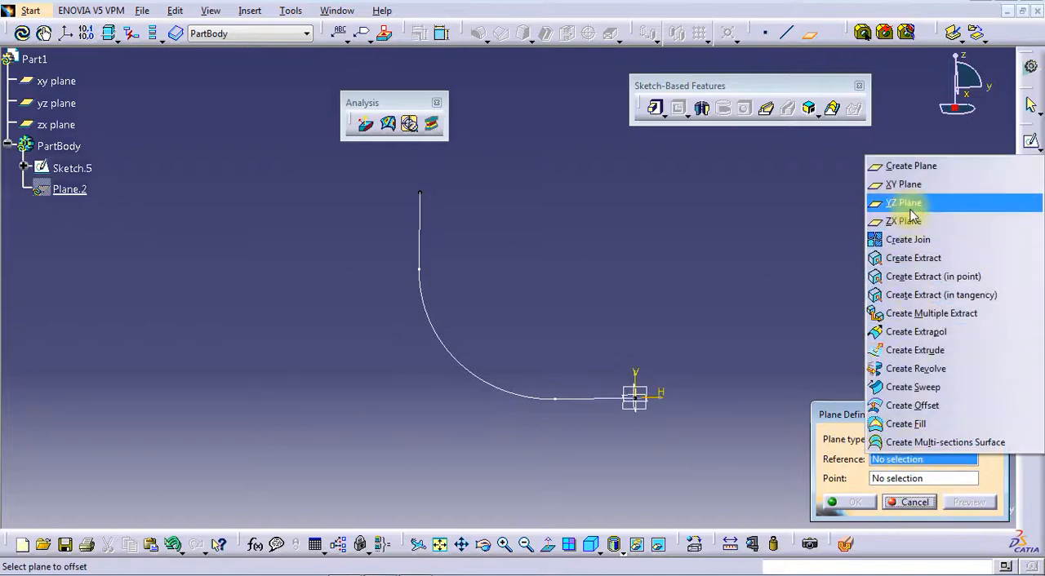
click(910, 183)
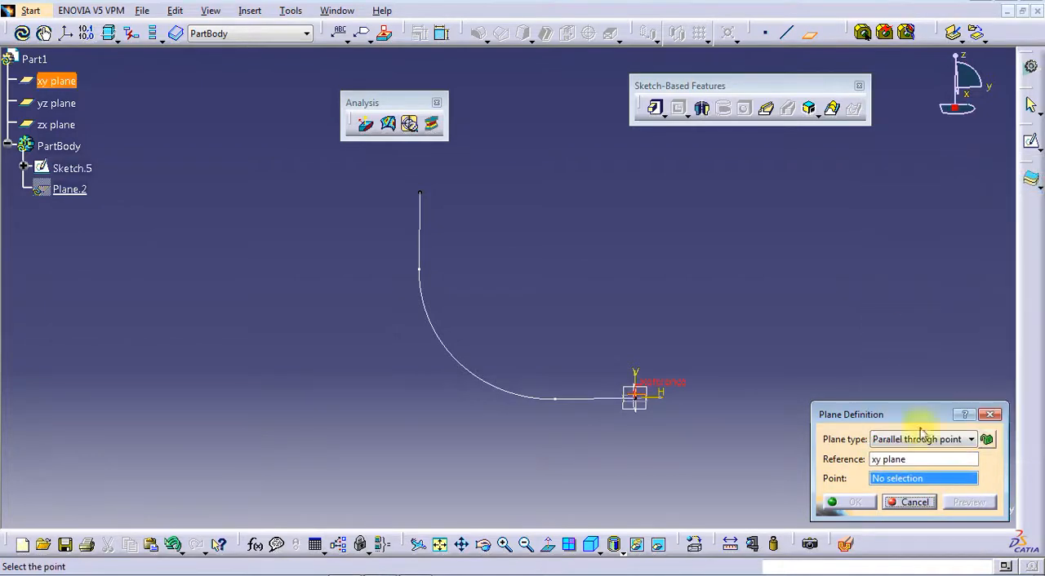
click(420, 193)
click(827, 498)
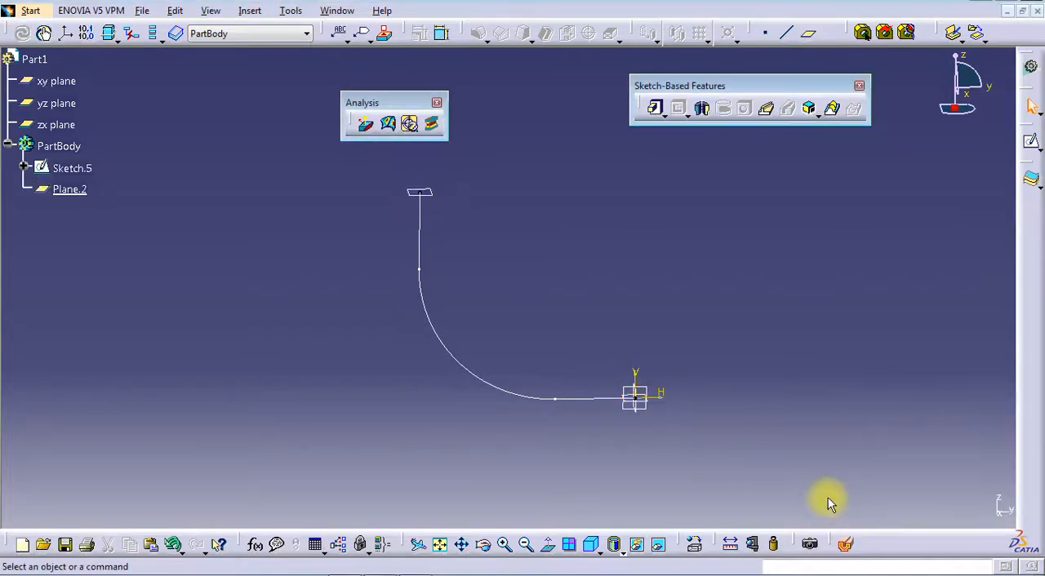
Start a sketch on the zx plane and draw a rectangle about 316 mm wide around the origin
click(1029, 137)
click(643, 417)
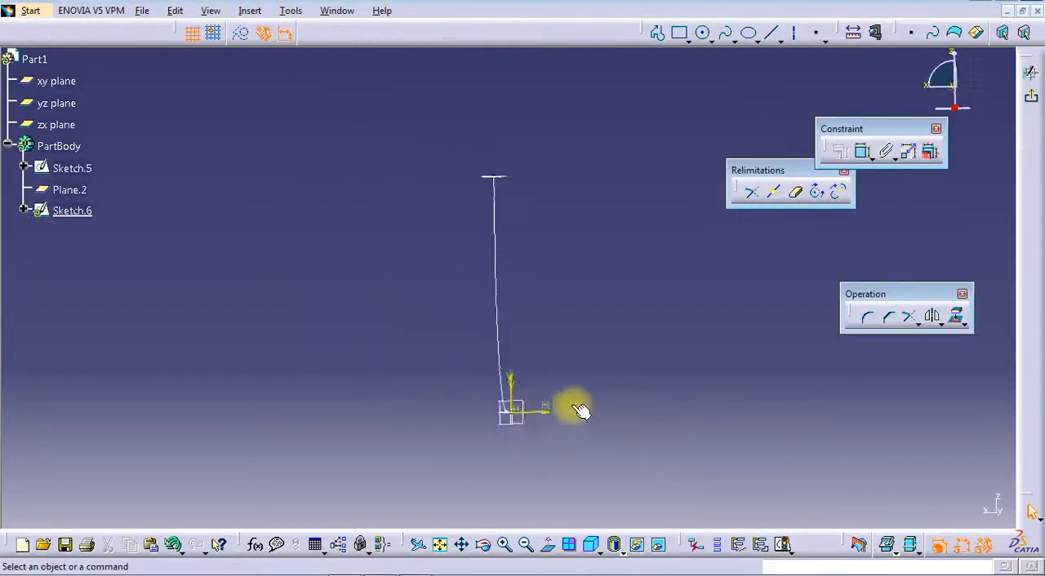
click(677, 32)
click(427, 316)
click(597, 462)
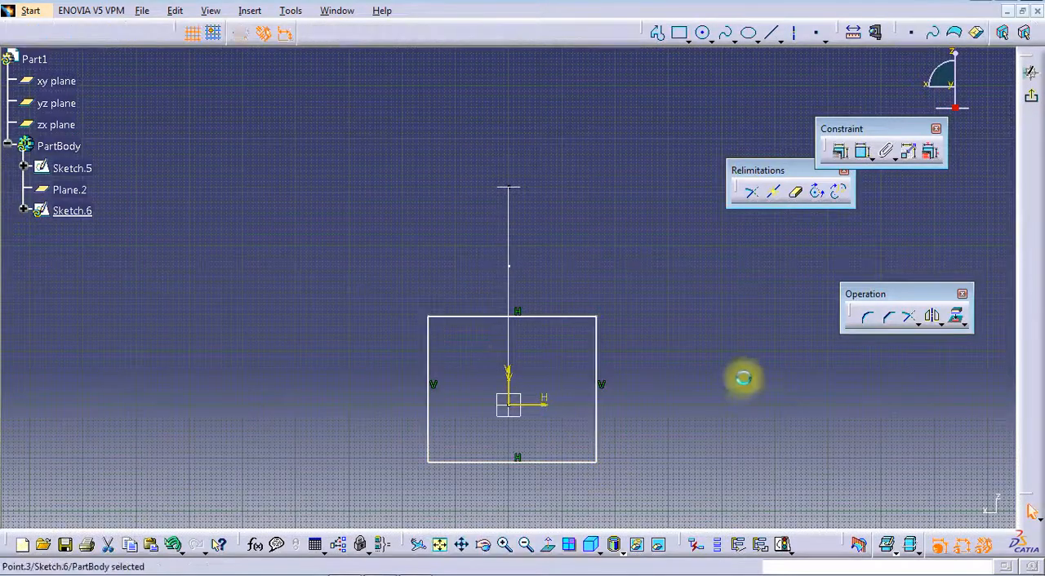
click(863, 152)
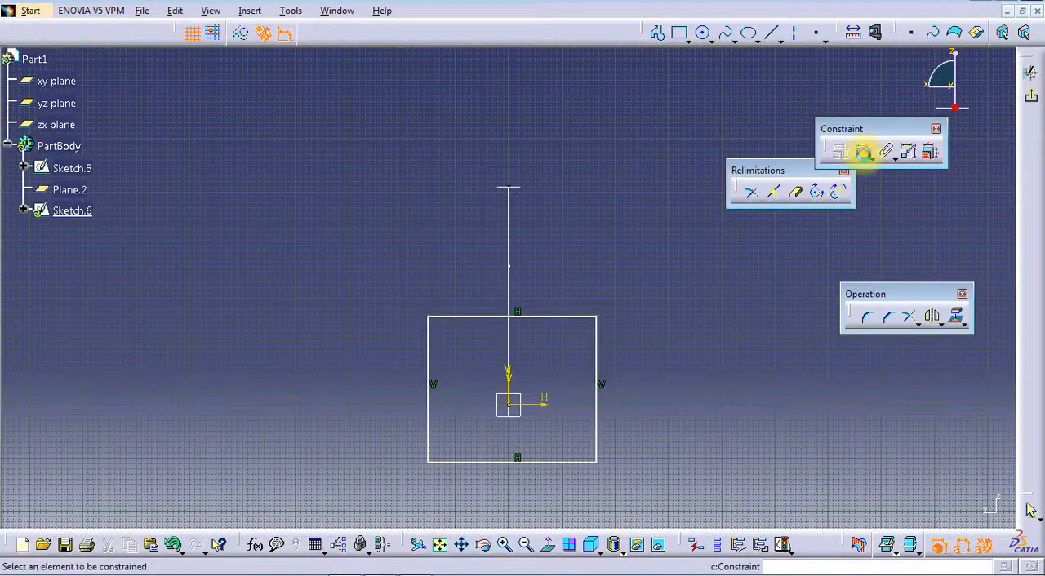
click(601, 353)
click(863, 151)
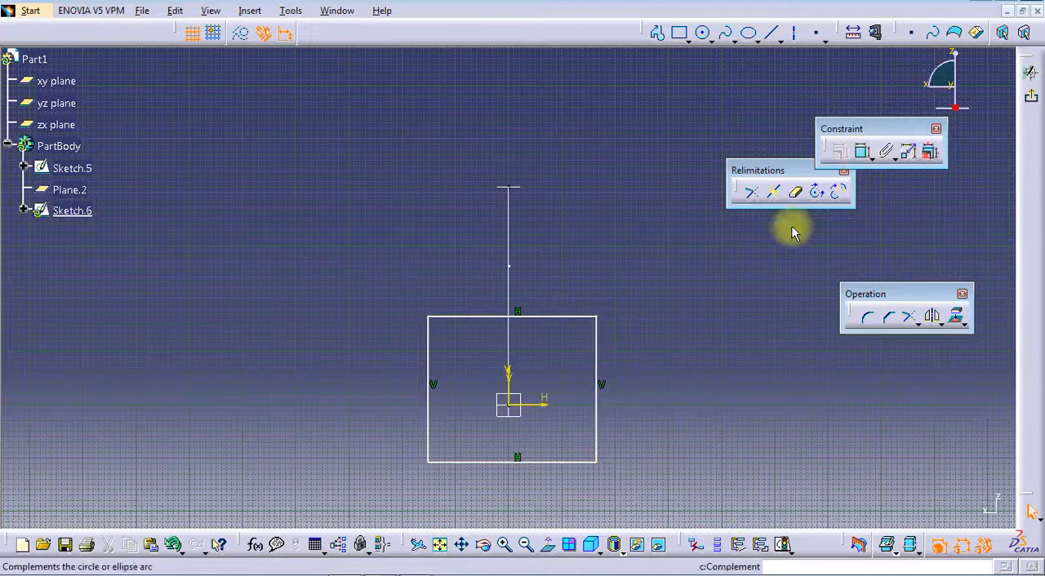
Dimension the rectangle's height between its horizontal sides and its width between its vertical sides
click(862, 152)
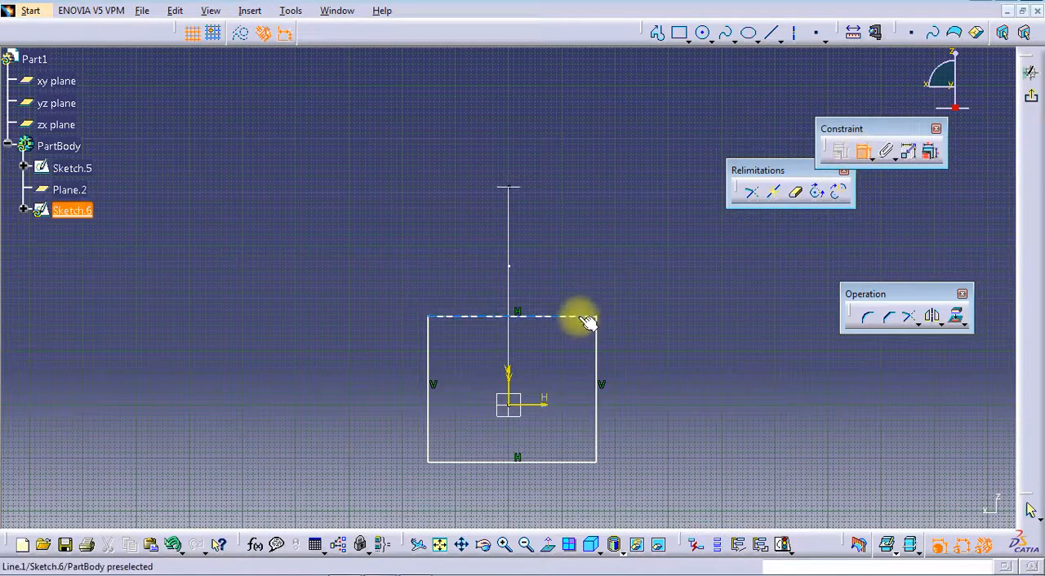
click(579, 316)
click(564, 464)
click(417, 423)
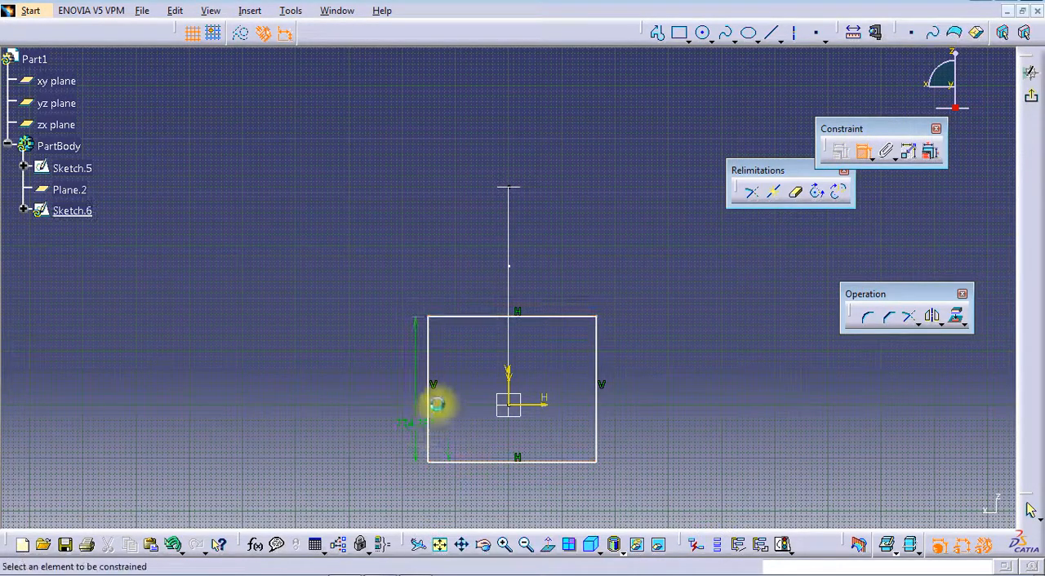
click(432, 395)
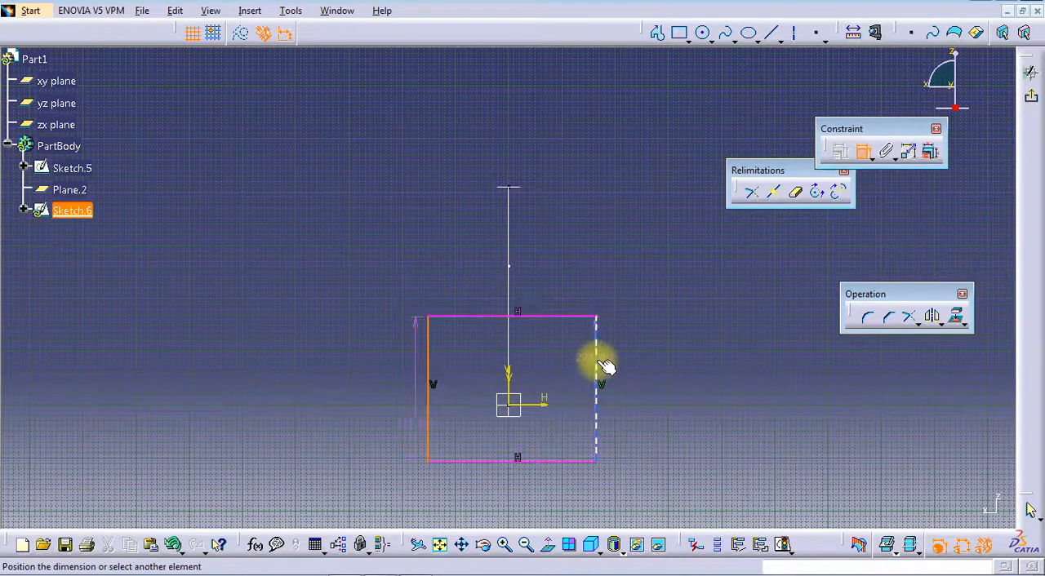
click(605, 367)
click(560, 478)
Set both the width and the height of the rectangle to 360 mm
double_click(563, 479)
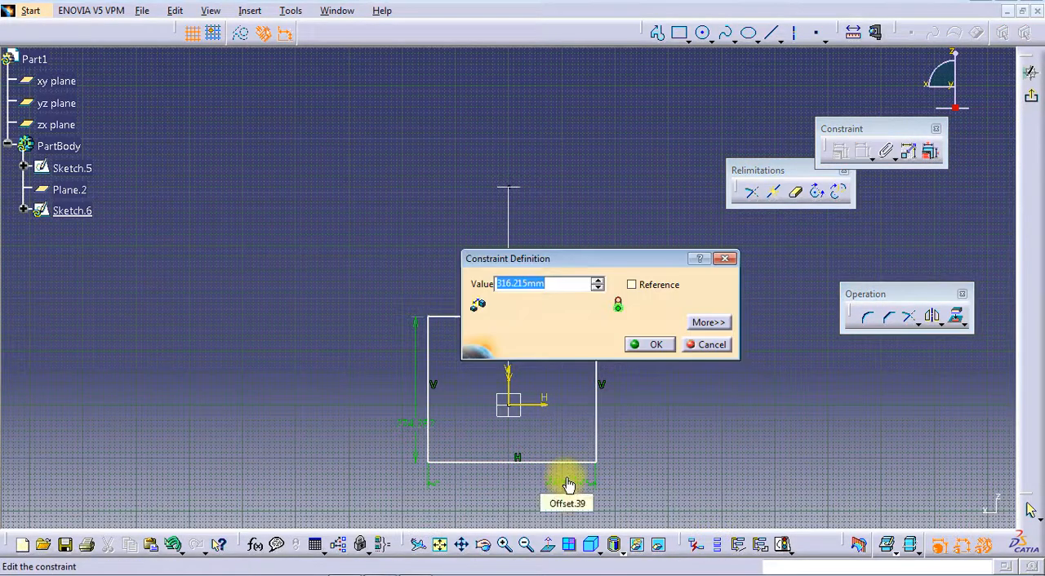
text(360)
key(Return)
double_click(411, 423)
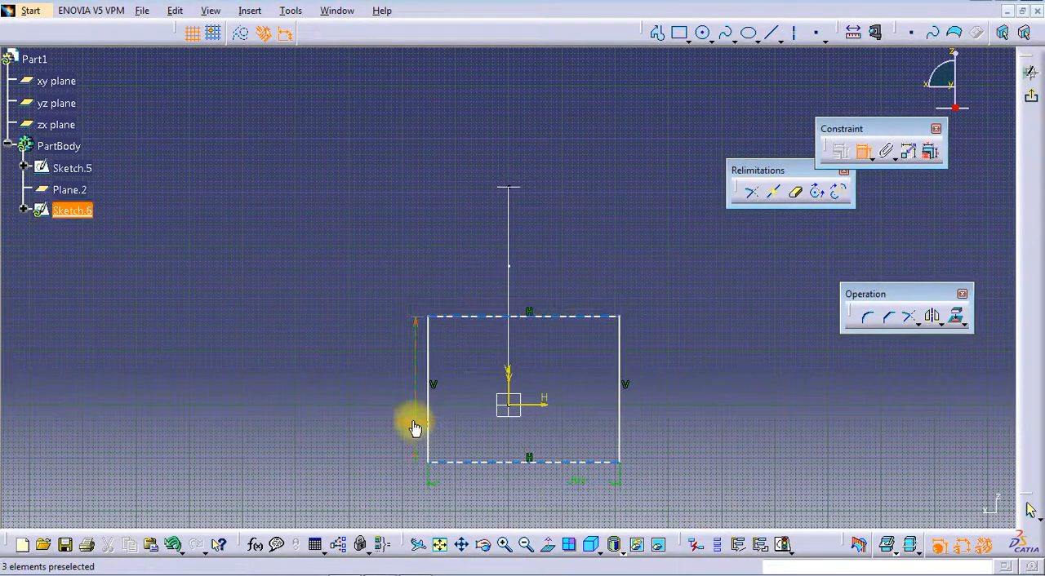
text(360mm)
key(Return)
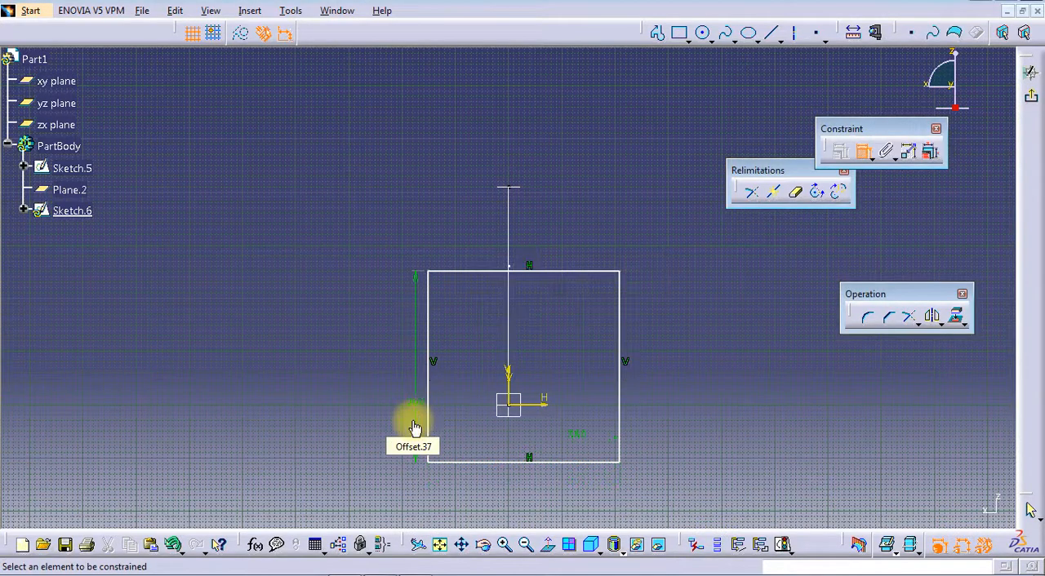
Constrain the square's upper and lower sides to be symmetric about the horizontal sketch axis
click(532, 271)
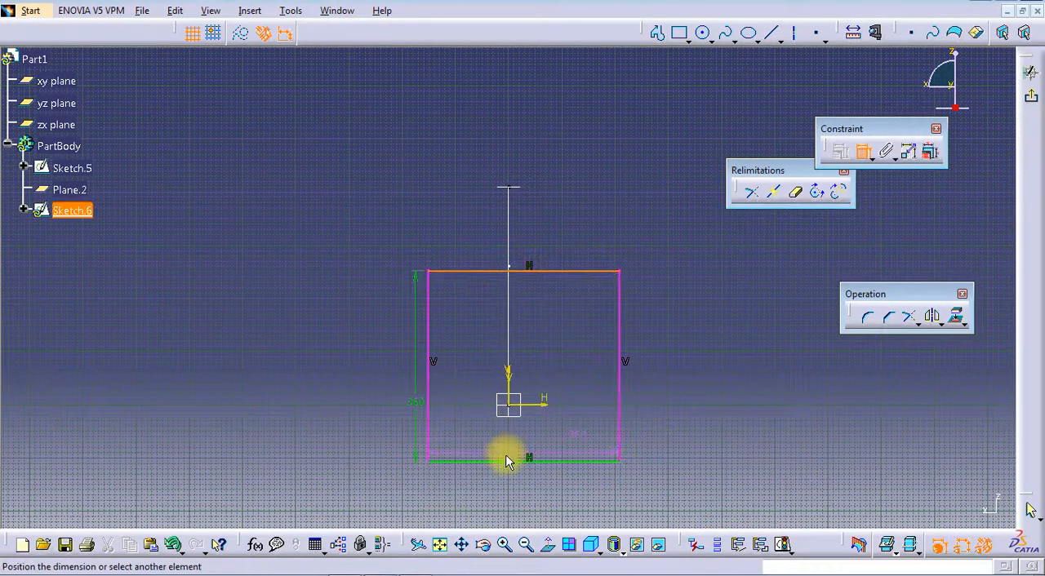
right_click(549, 465)
click(587, 513)
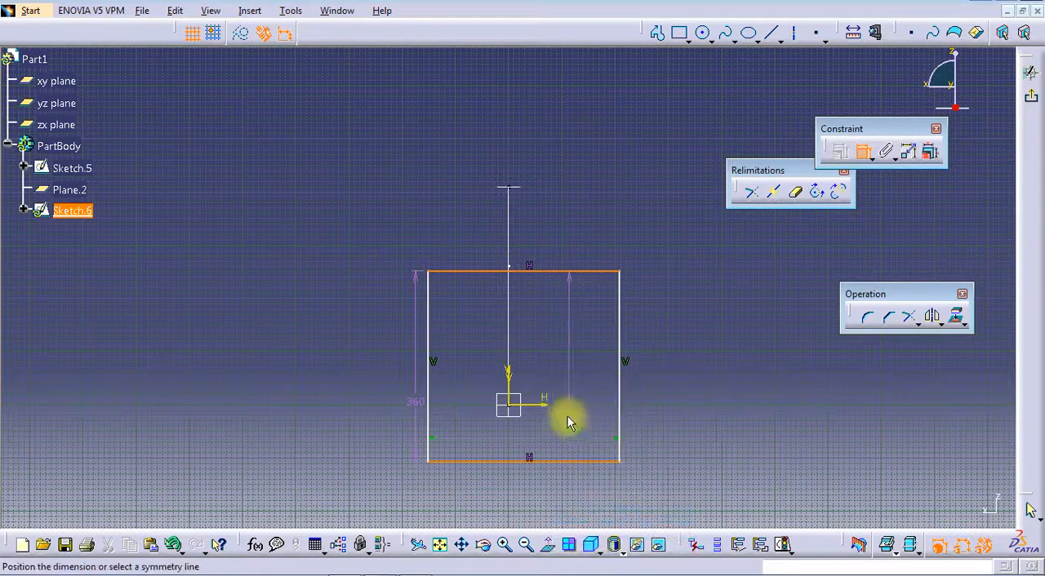
click(547, 406)
Constrain the square's two vertical sides to be symmetric about the vertical sketch axis
click(620, 357)
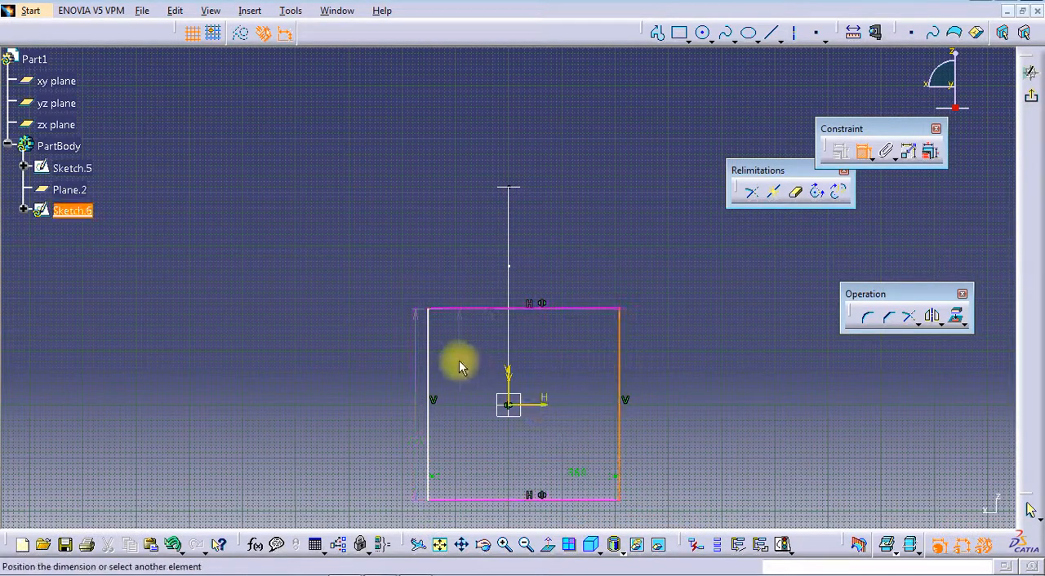
click(429, 359)
right_click(434, 273)
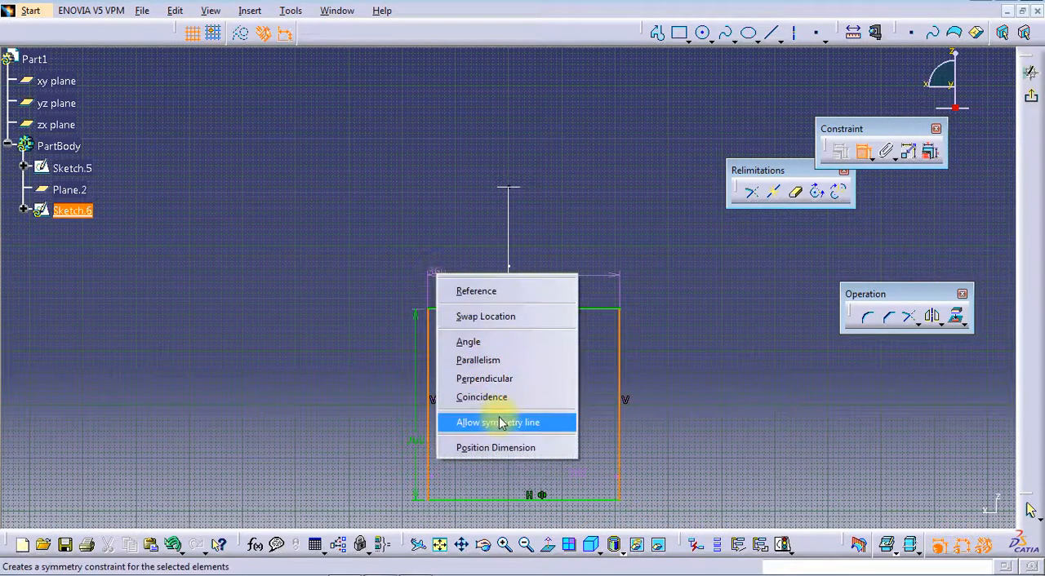
click(503, 422)
click(511, 380)
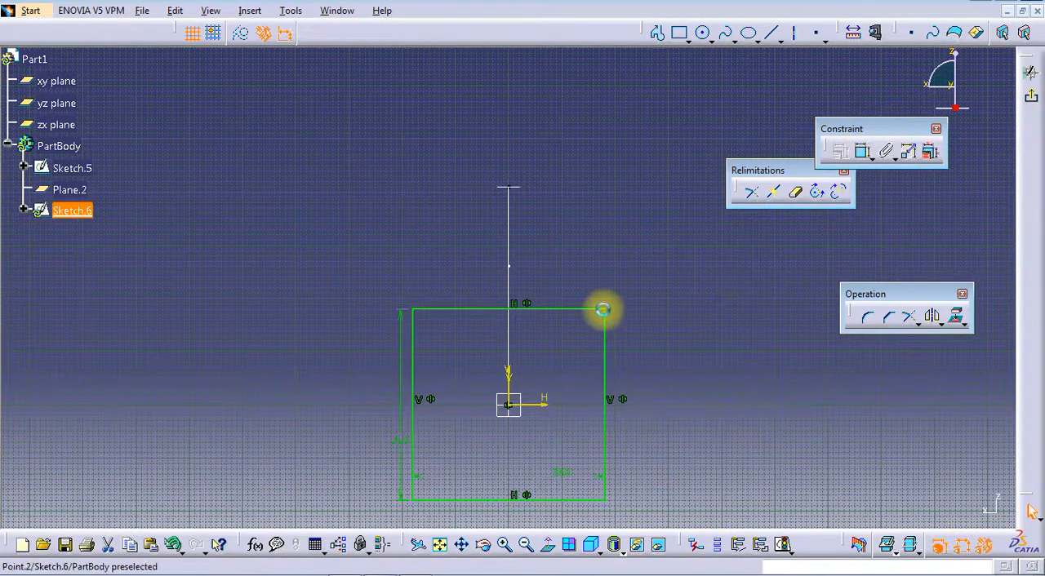
Round all four corners of the 360 mm square with equal-radius corners and exit the sketch
click(603, 310)
ctrl+click(415, 309)
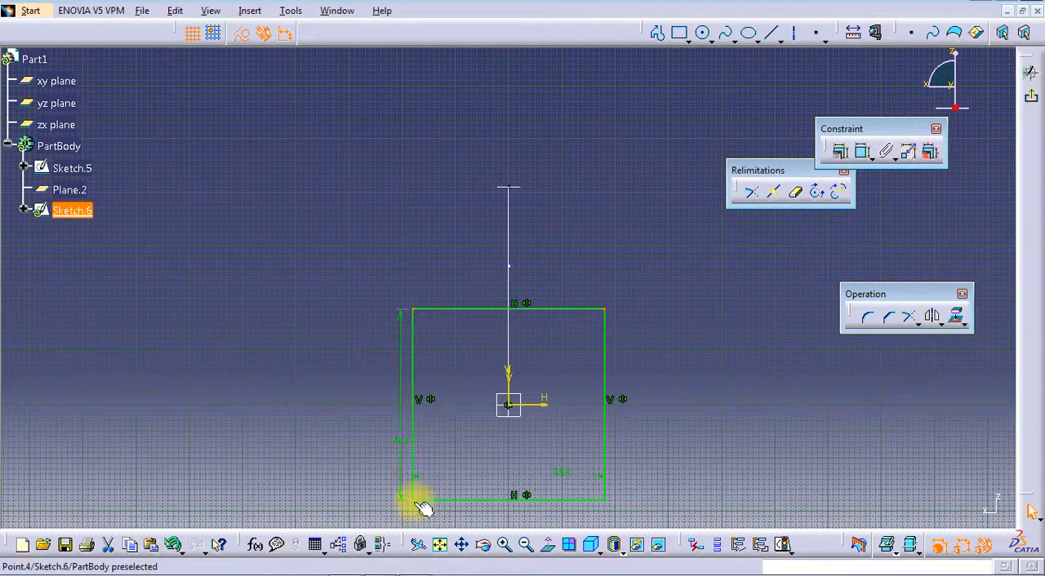
ctrl+click(415, 500)
click(869, 318)
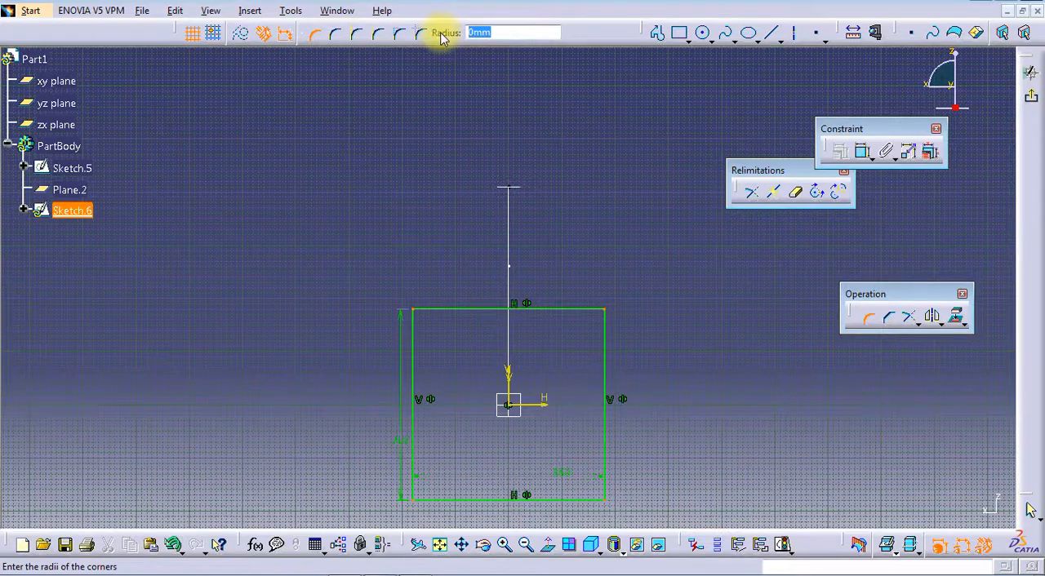
key(Return)
middle_drag(529, 281, 557, 226)
click(1033, 99)
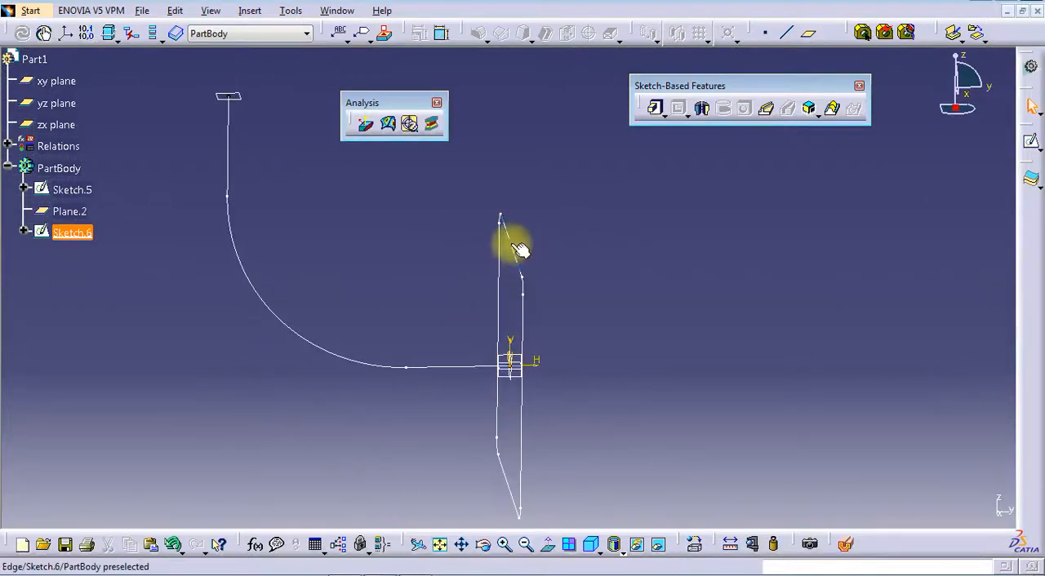
Reopen the rounded square's sketch and draw a circle about 247 mm in diameter centred on the sketch origin
double_click(519, 249)
click(703, 33)
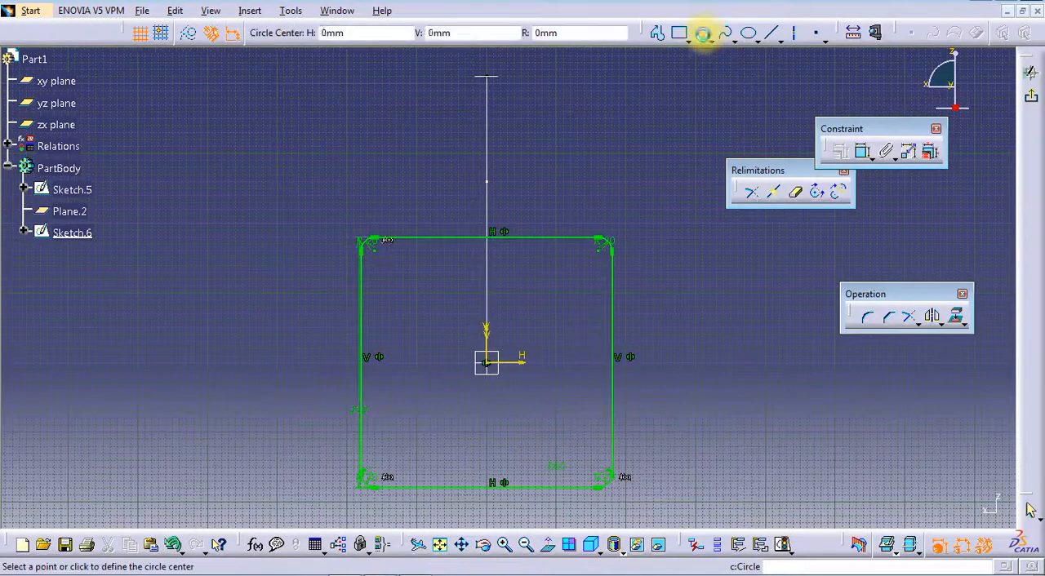
click(488, 362)
click(563, 324)
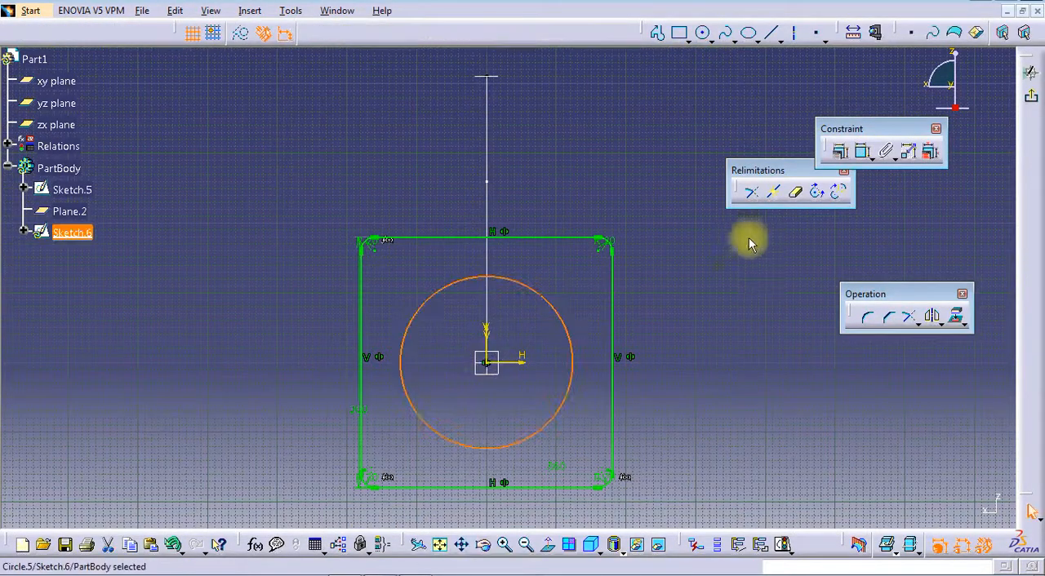
Set the inner circle's diameter to 210 mm and exit the sketch
double_click(699, 285)
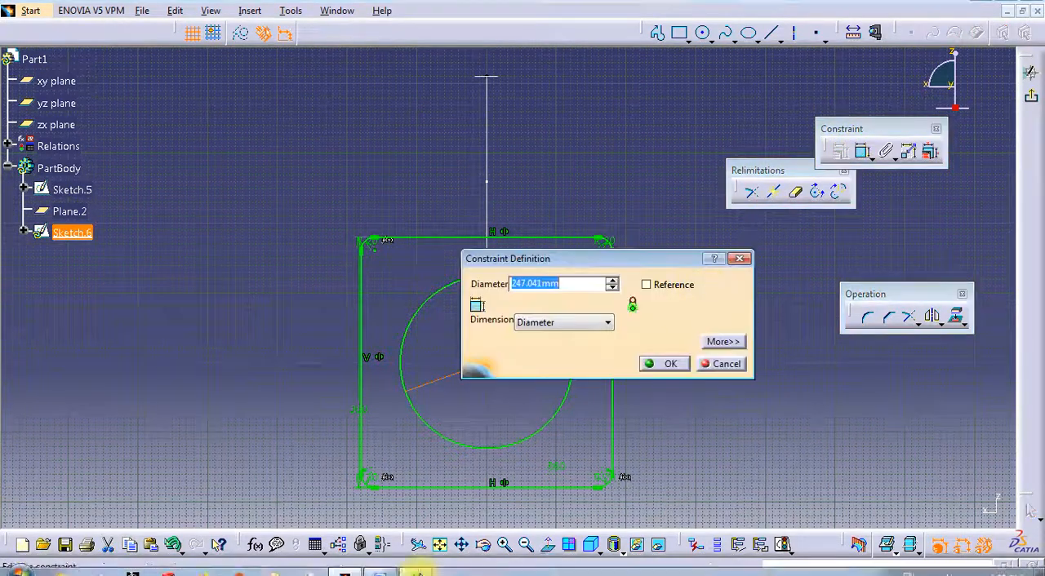
text(210)
key(Return)
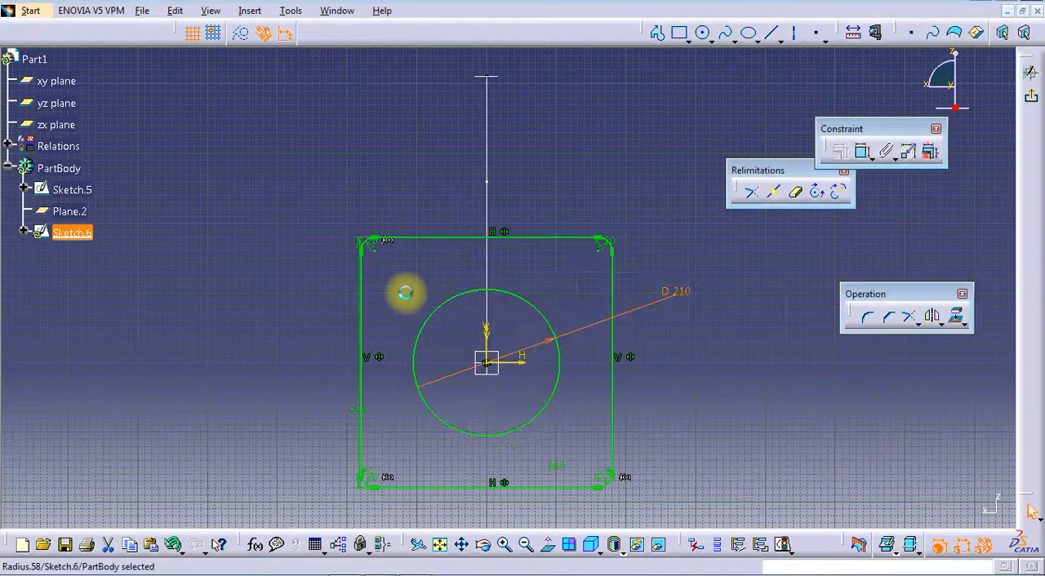
click(1030, 72)
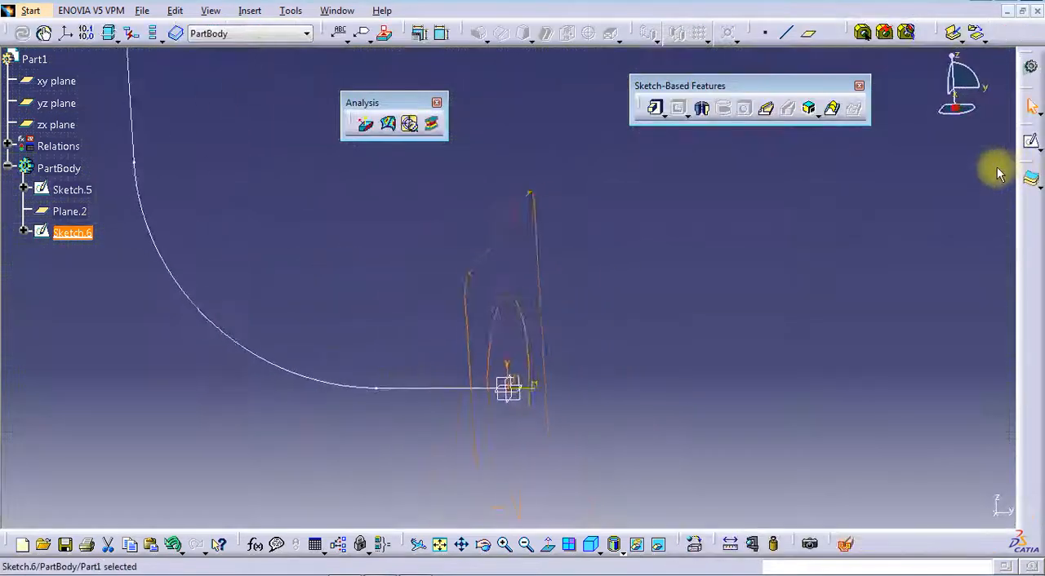
Extrude the square profile with its circular opening as a 50 mm pad and reverse its direction toward the curved path
click(654, 108)
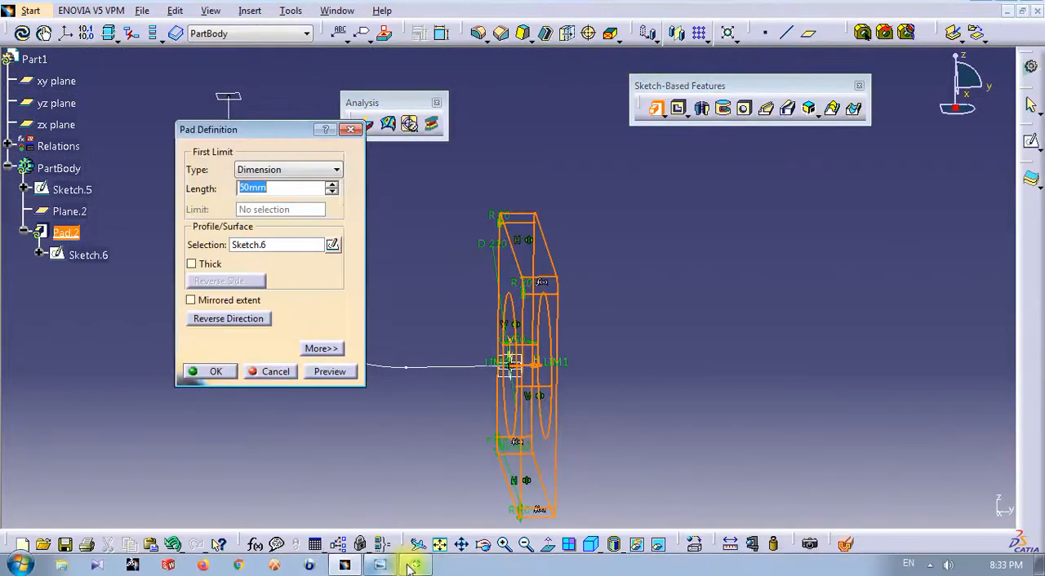
click(217, 372)
double_click(82, 238)
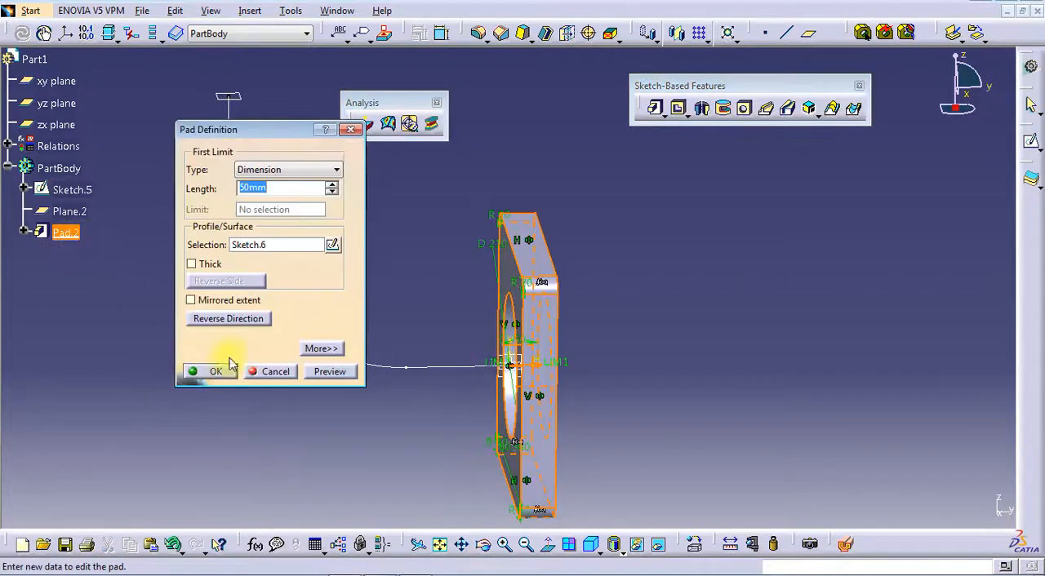
click(255, 320)
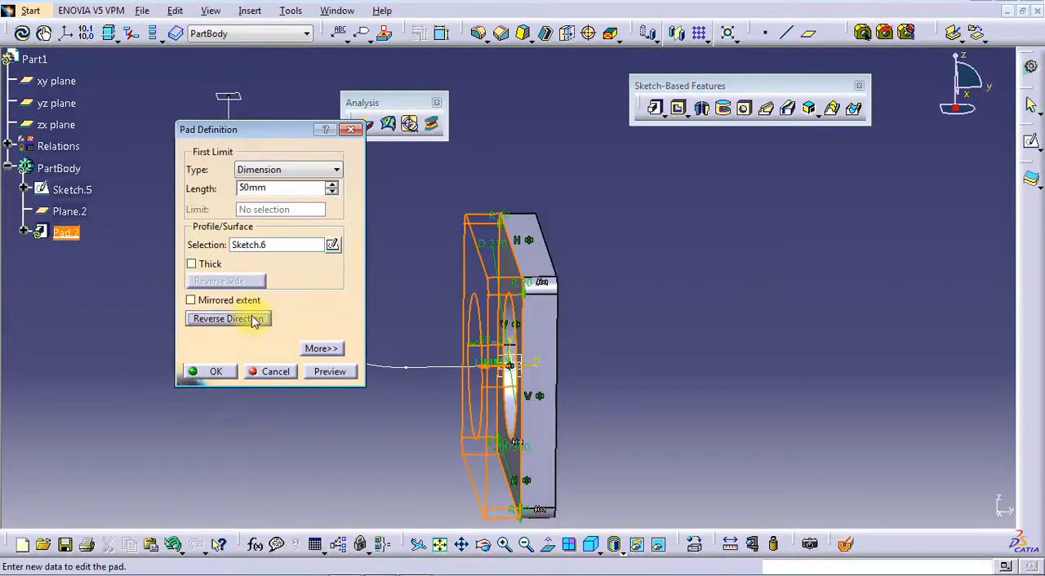
click(217, 372)
middle_drag(625, 296, 677, 384)
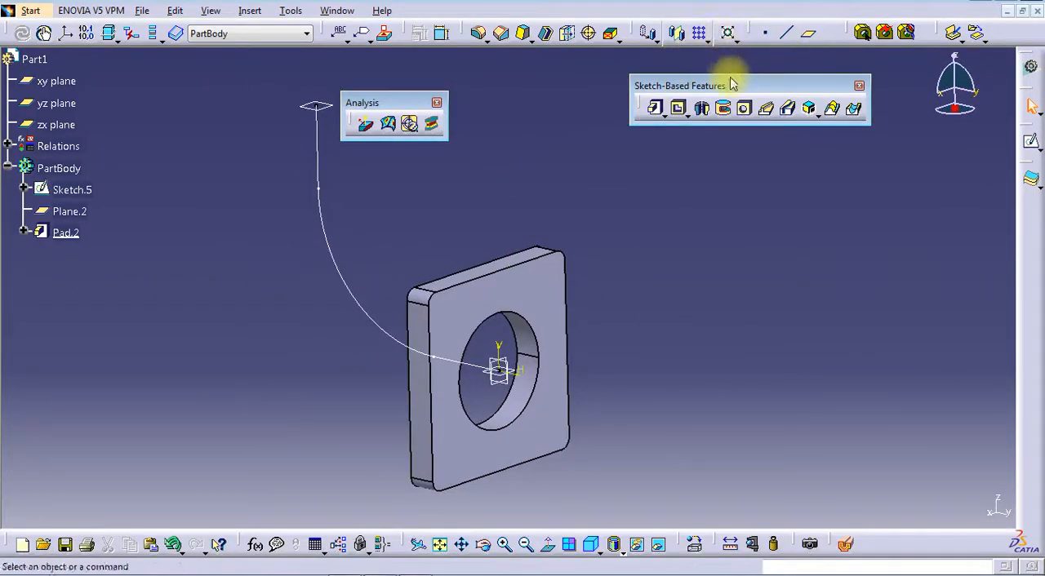
click(524, 292)
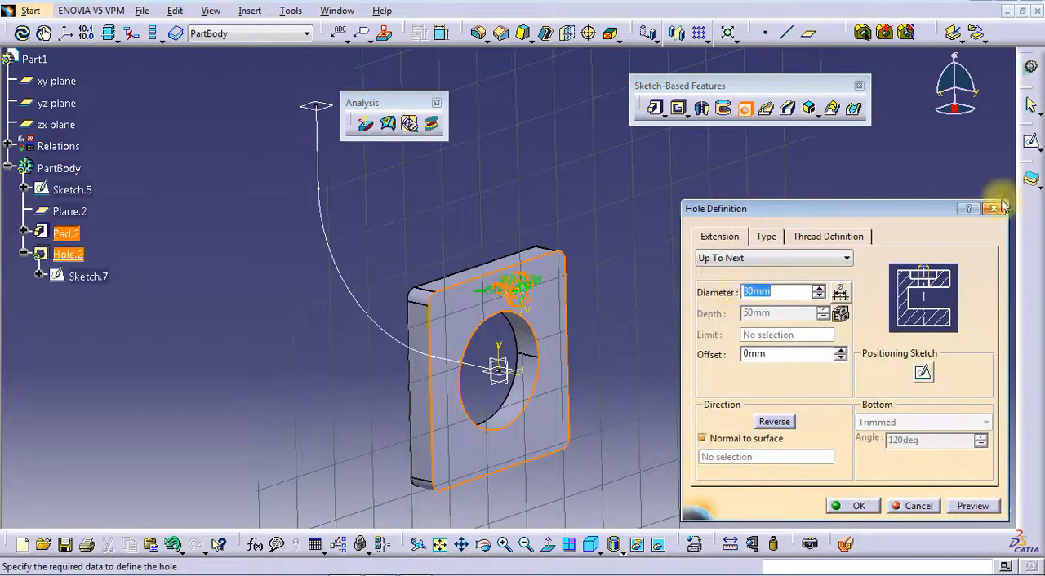
click(1005, 204)
Start a hole near a corner of the flange face on the path side and open its positioning sketch
click(743, 108)
middle_drag(418, 373, 479, 315)
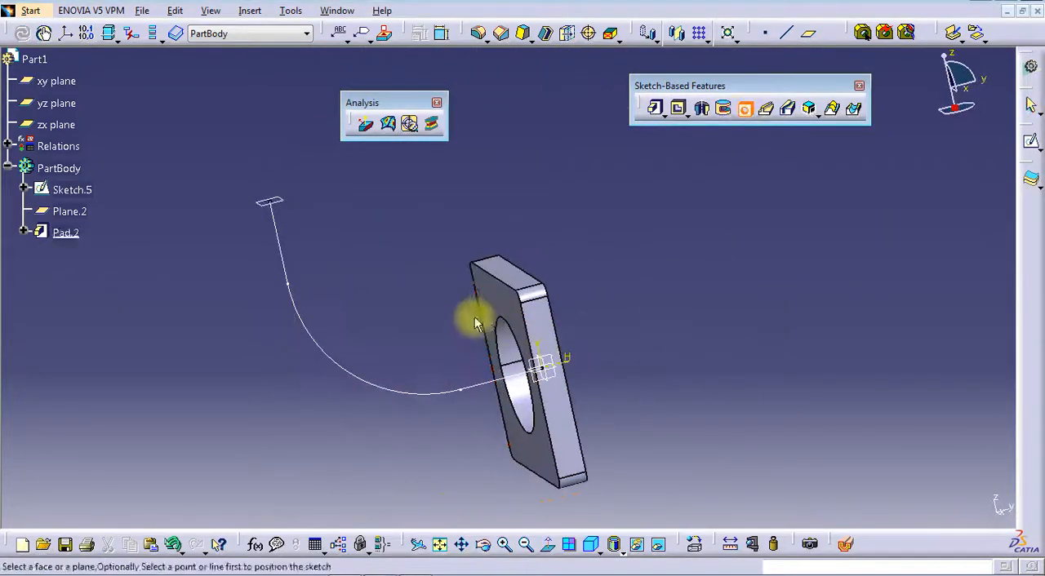
click(496, 302)
click(921, 372)
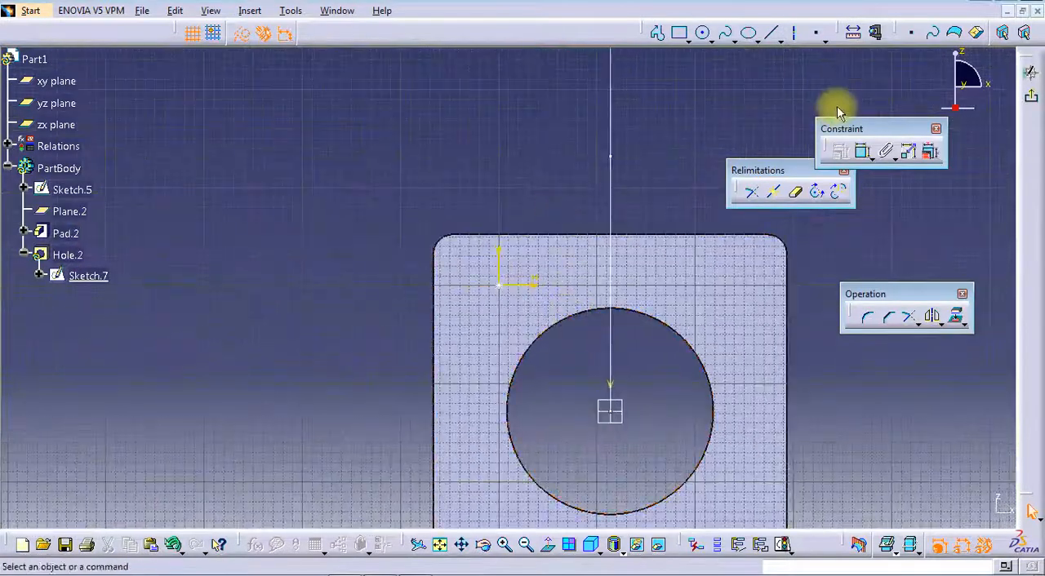
Dimension the hole centre's distances from the flange's nearest vertical edge and from its upper edge
click(863, 152)
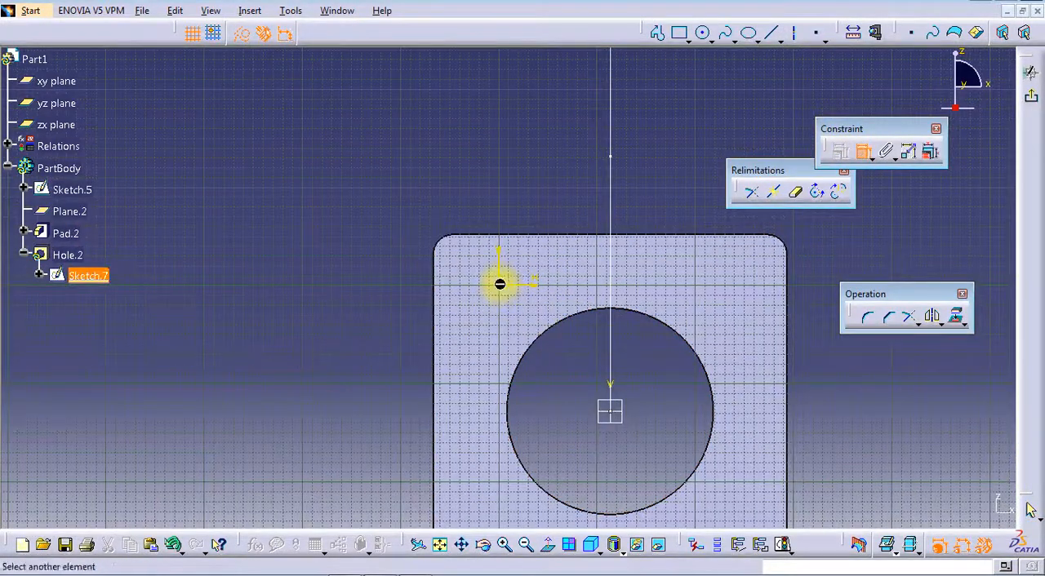
click(433, 322)
click(434, 252)
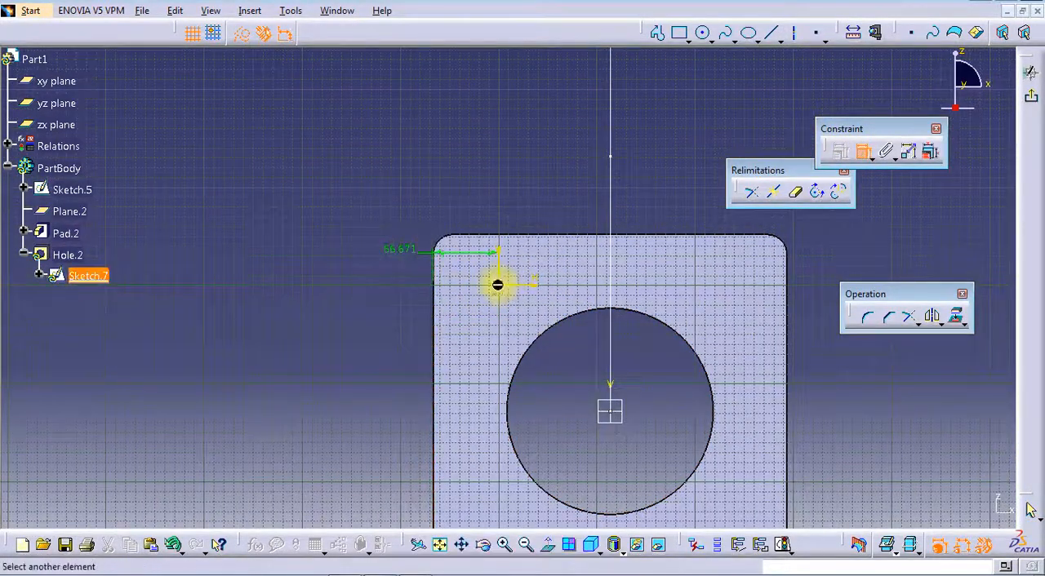
click(523, 236)
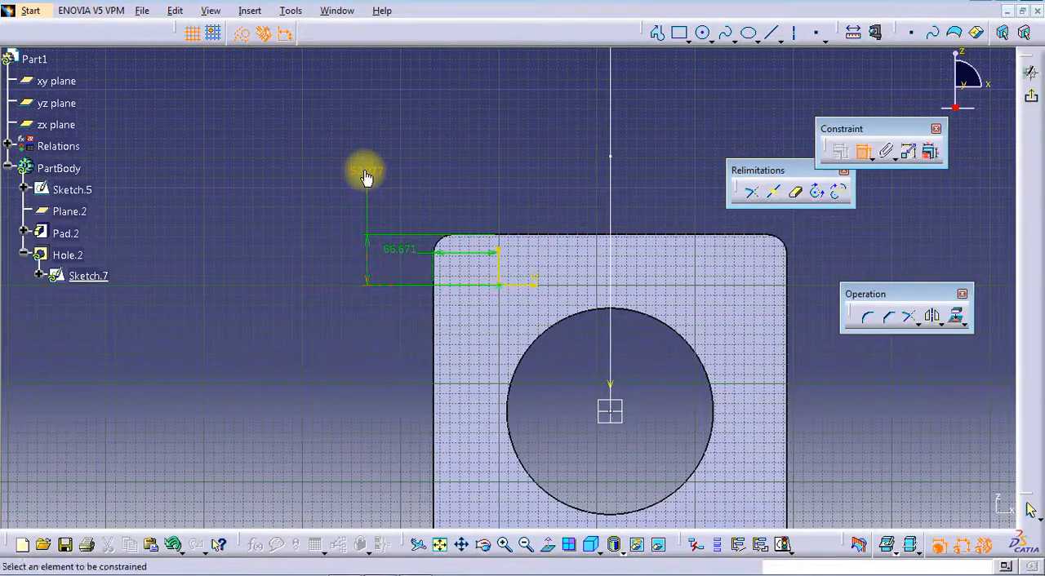
Set both edge distances of the hole centre to 50 mm and exit the positioning sketch
double_click(366, 178)
key(Return)
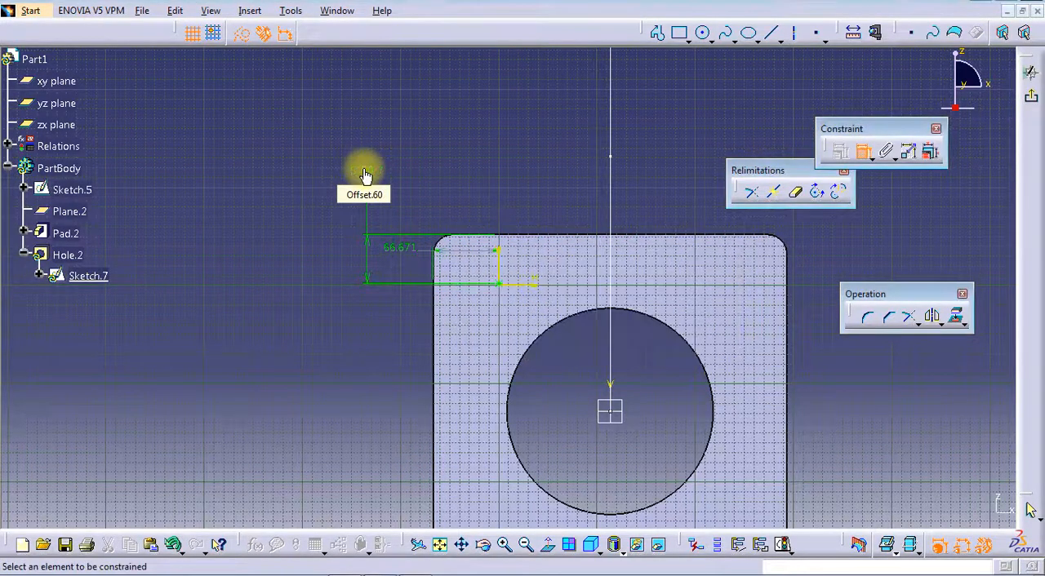
double_click(410, 252)
key(Return)
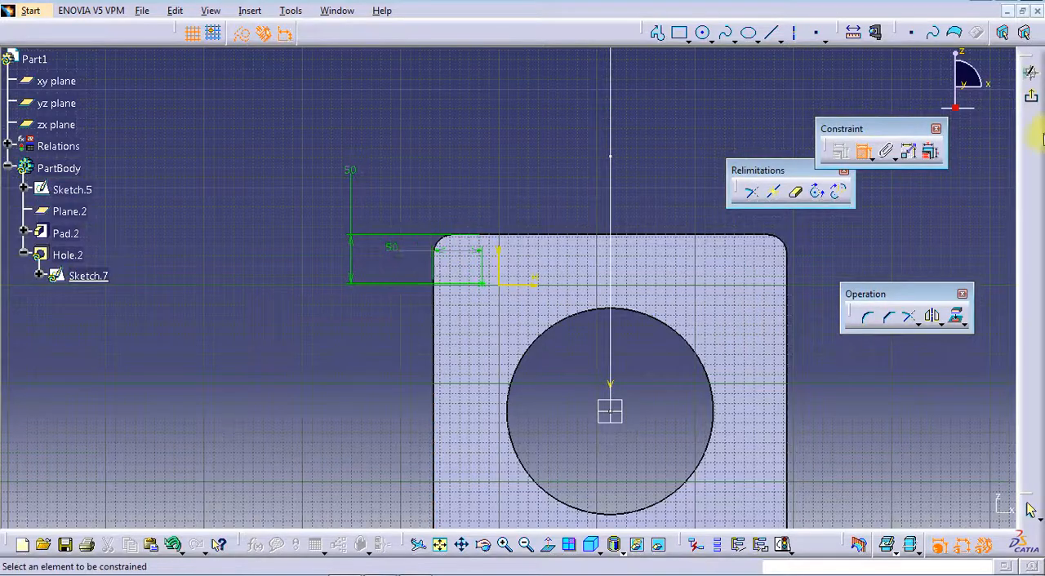
click(1024, 100)
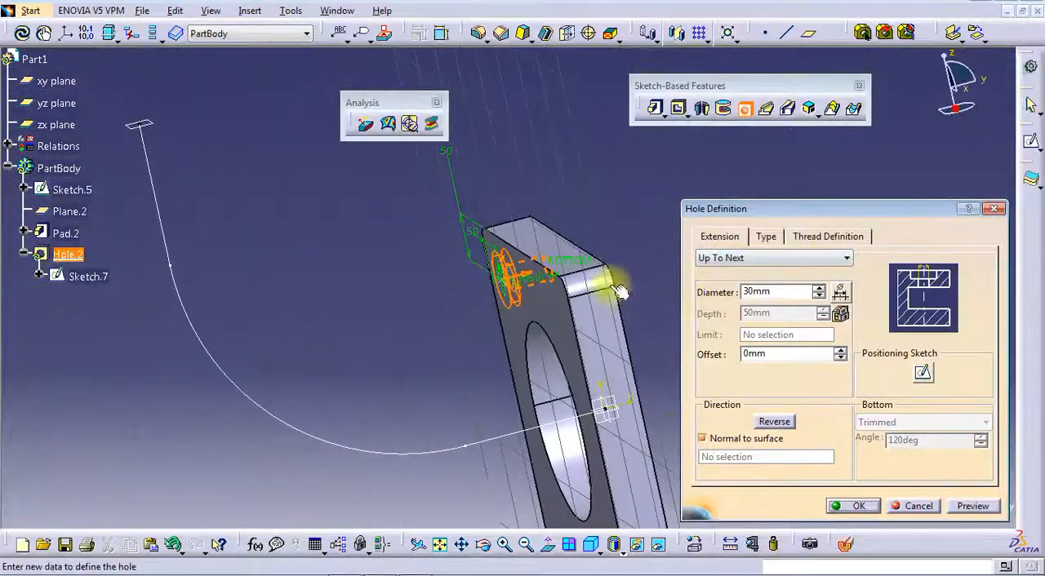
Set the hole's diameter to 30 mm and its extension to Up To Next
middle_drag(619, 291, 650, 225)
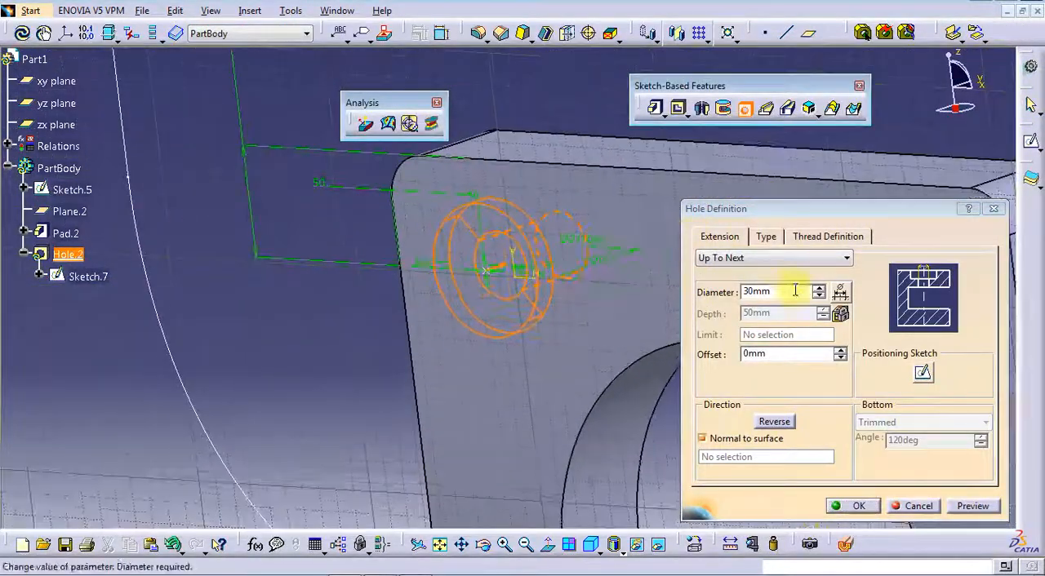
double_click(795, 290)
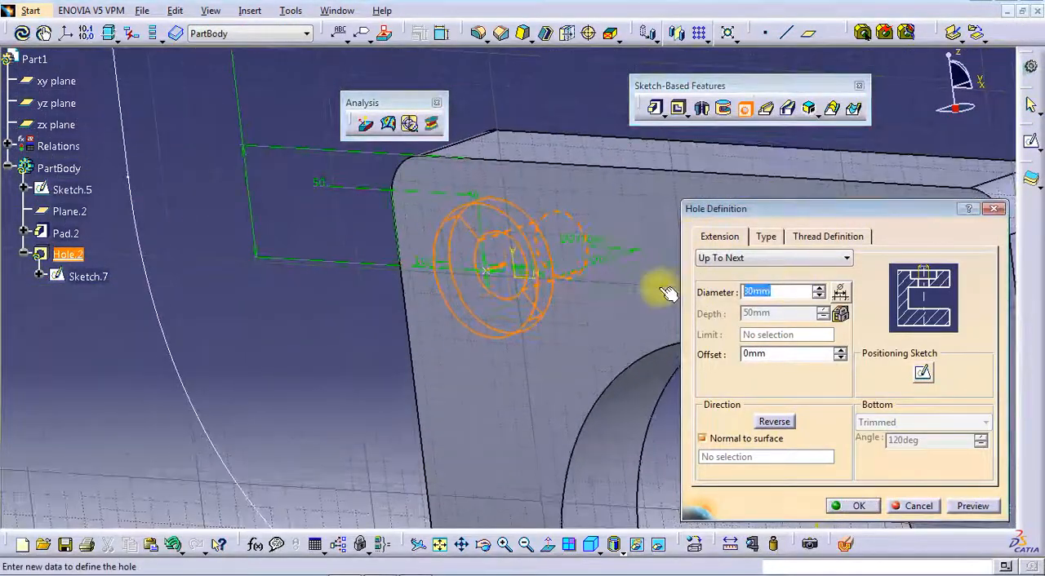
click(765, 258)
click(747, 285)
Make the hole Counterbored with a 60 mm counterbore diameter and 10 mm depth, and create it
click(766, 236)
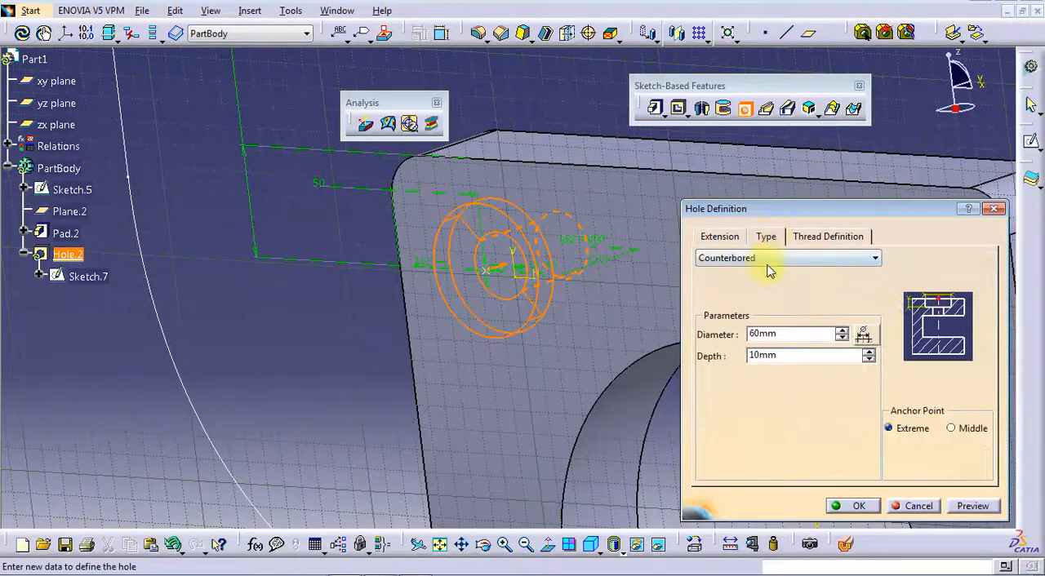
click(768, 260)
click(739, 293)
double_click(739, 336)
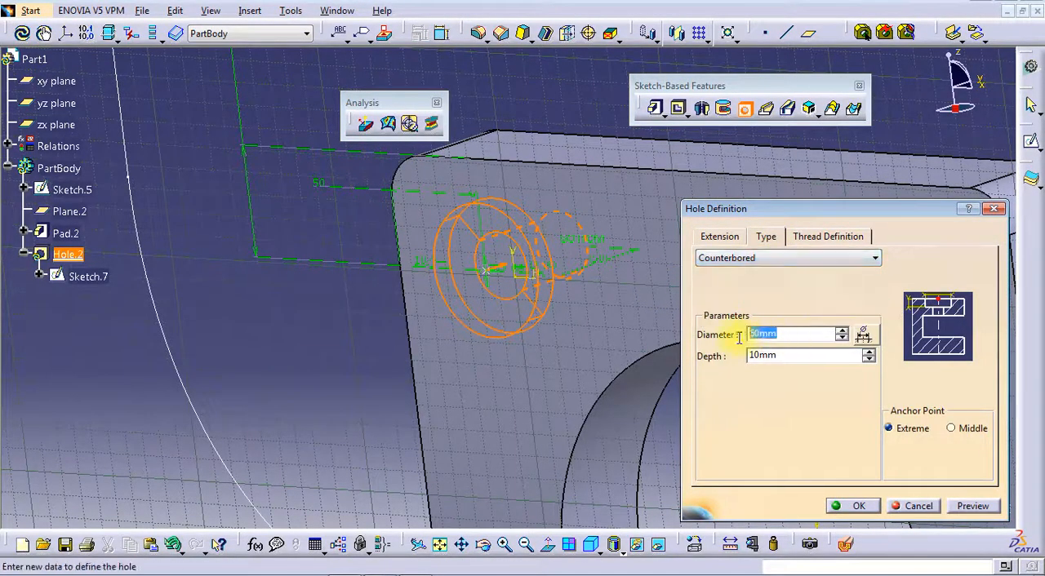
click(853, 506)
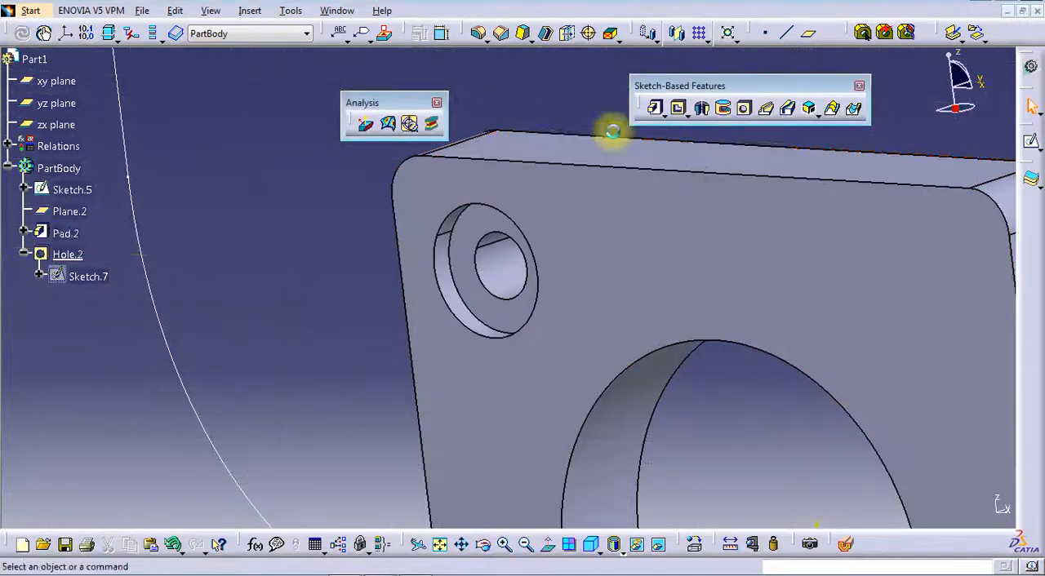
Start a rectangular pattern of the counterbored hole with 2 instances spaced 260 mm along the flange's upper edge
click(699, 33)
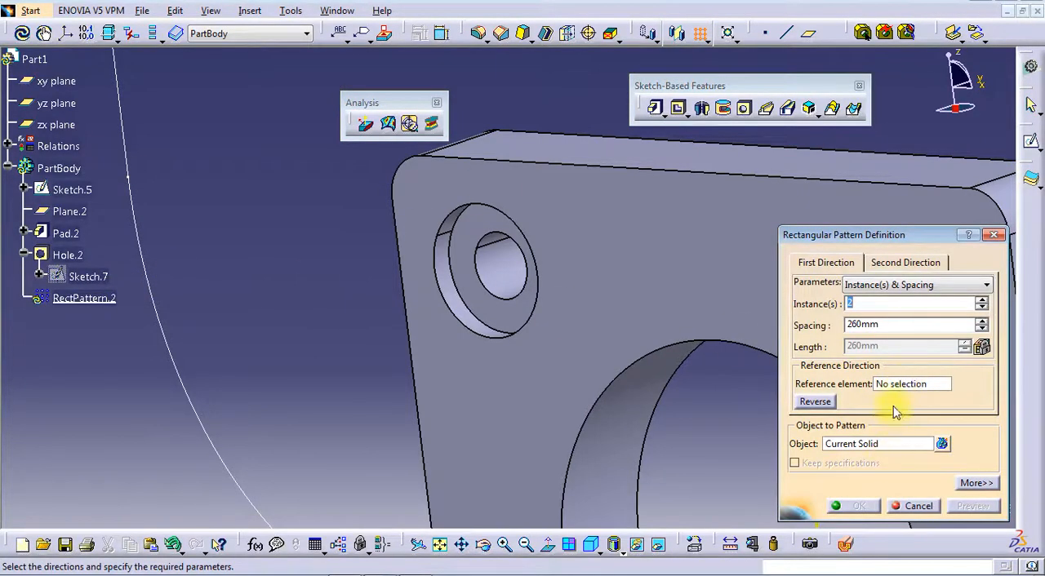
click(881, 446)
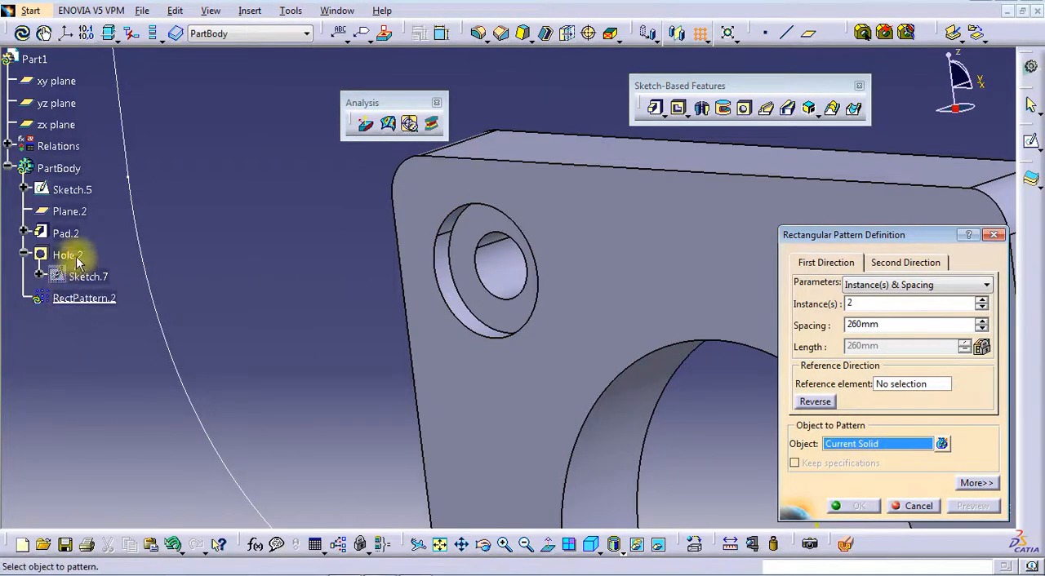
click(67, 255)
click(915, 384)
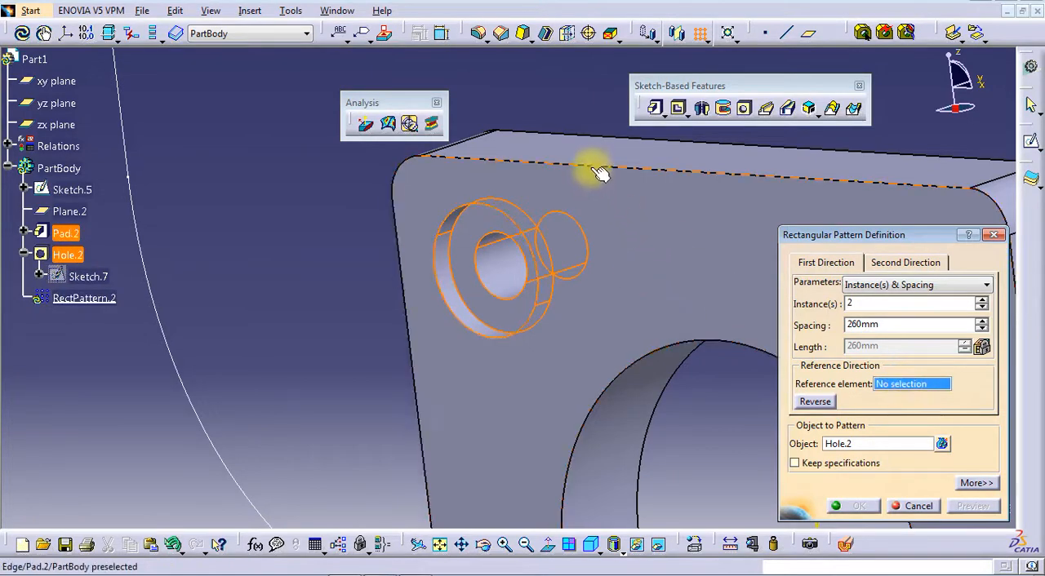
click(595, 166)
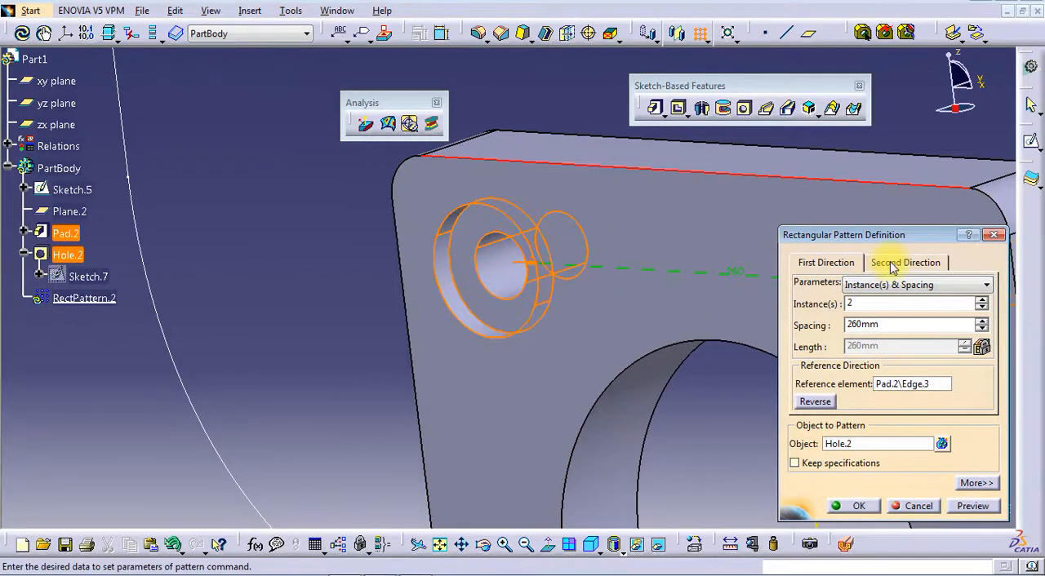
Add a second pattern direction along the flange's vertical edge, reversed downward, with 2 instances at 260 mm spacing, and create the pattern
click(880, 286)
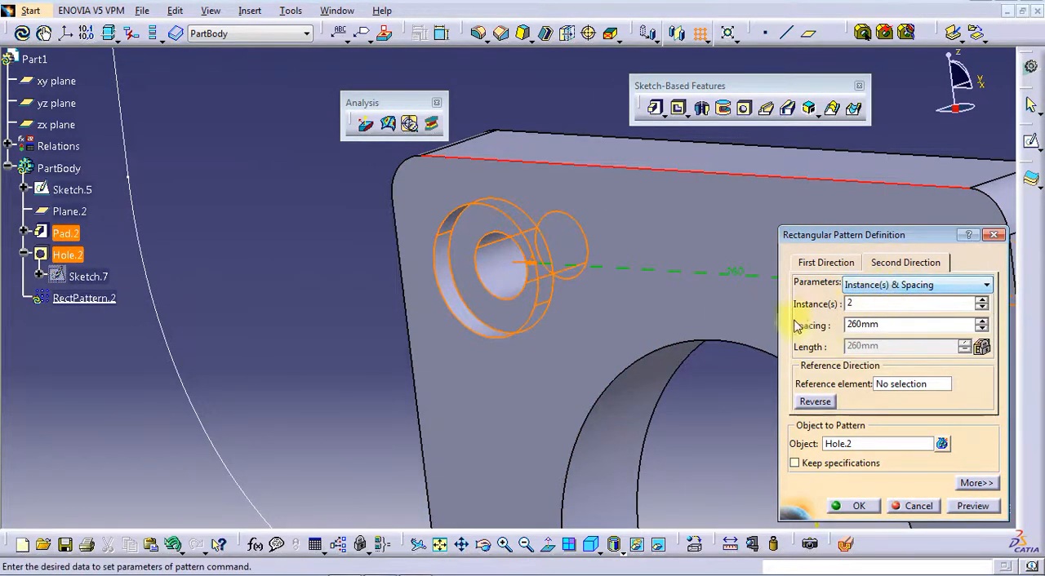
click(892, 384)
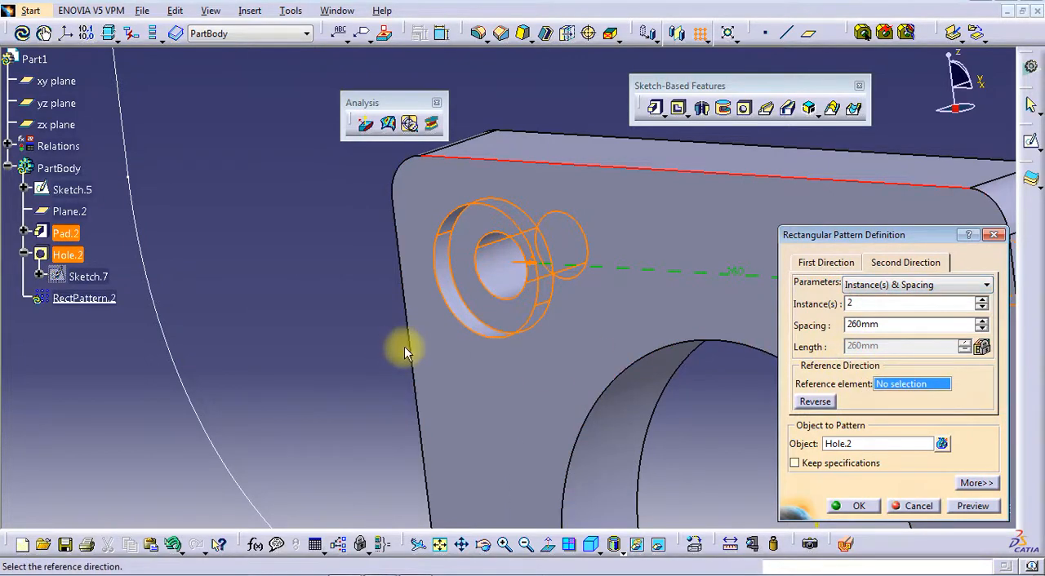
click(418, 347)
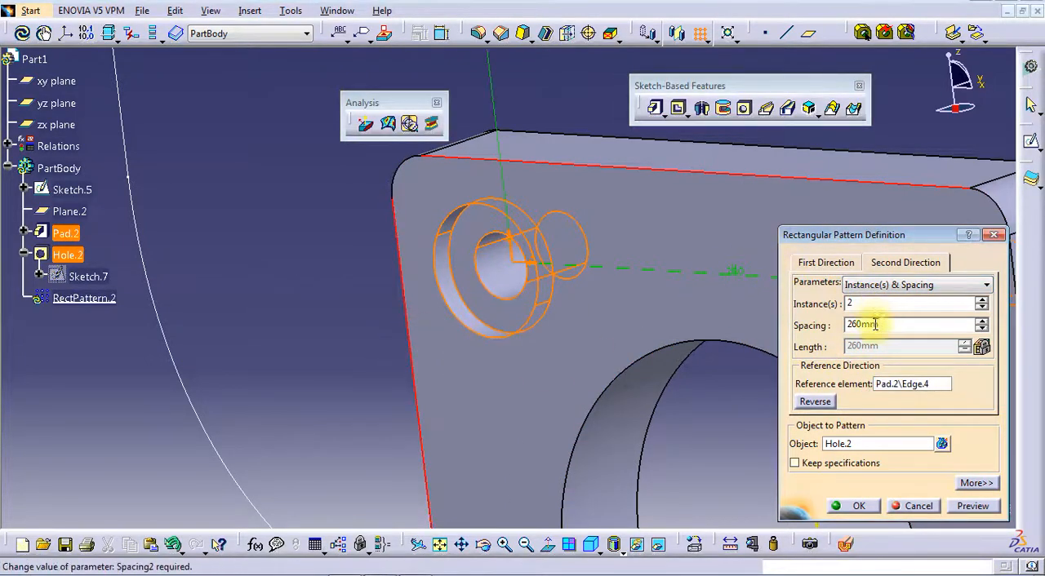
middle_drag(613, 122, 721, 343)
click(816, 403)
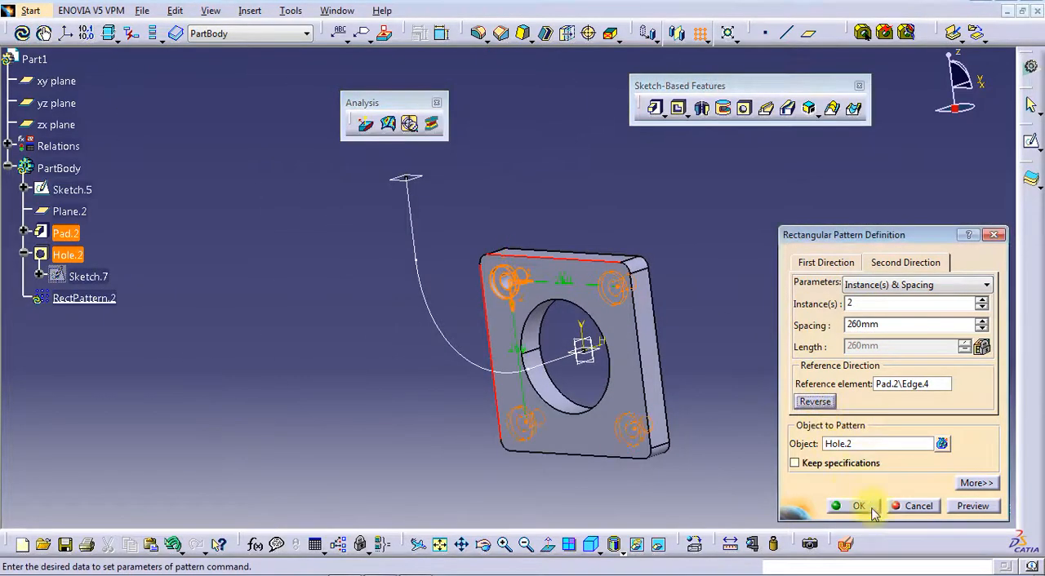
click(857, 506)
middle_drag(781, 481, 576, 205)
click(531, 303)
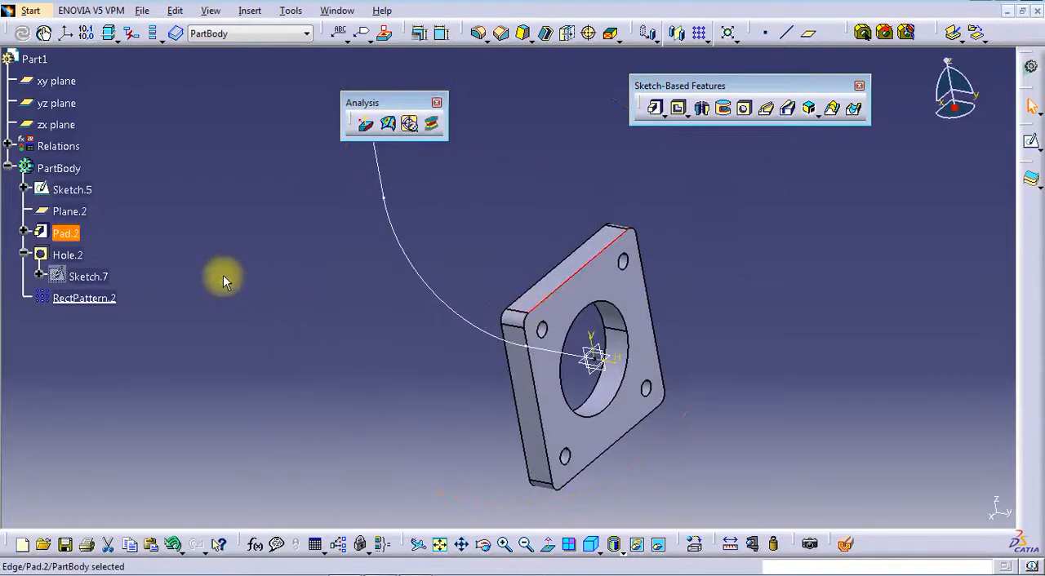
Show the flange pad's profile sketch, Sketch.6, and paste a copy of it into PartBody
click(23, 233)
right_click(80, 255)
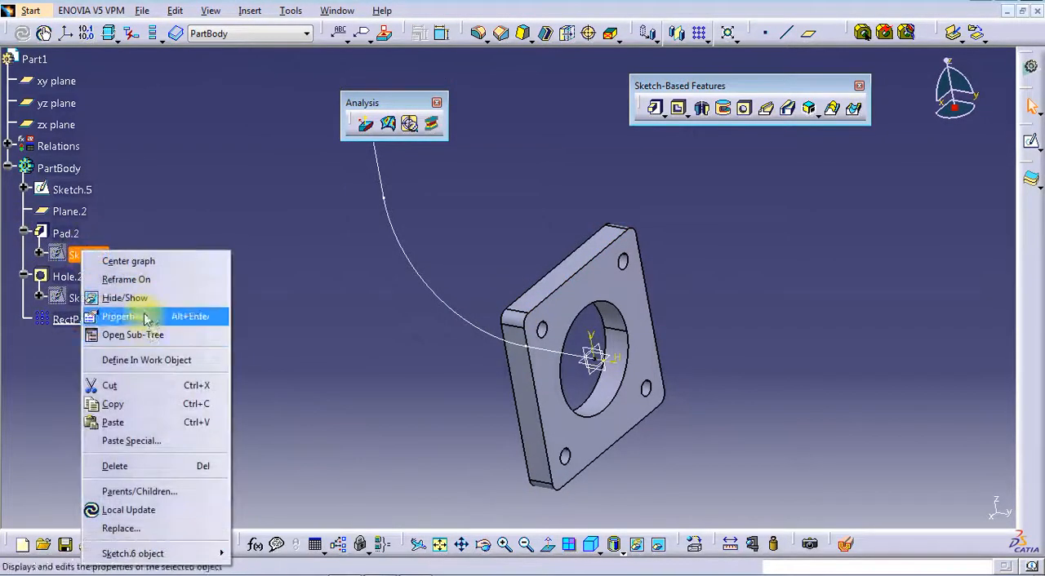
click(123, 298)
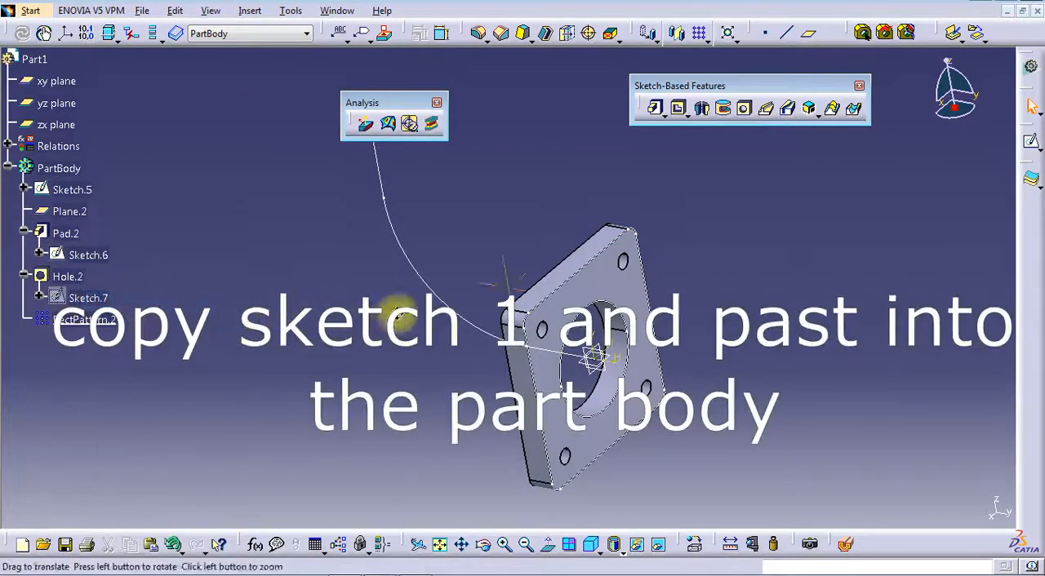
mouse_move(400, 319)
middle_down()
mouse_move(422, 269)
mouse_move(612, 258)
middle_up()
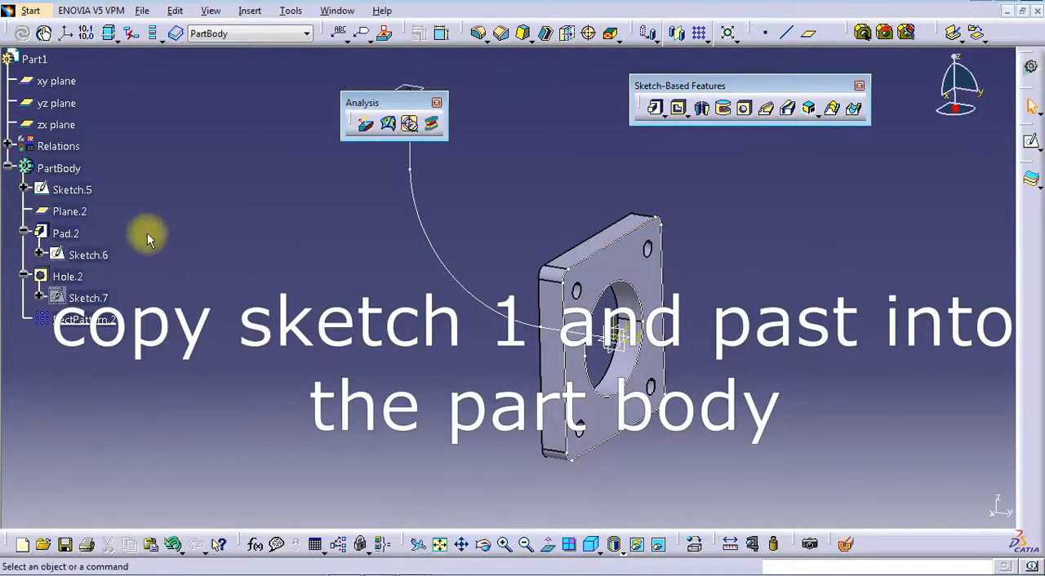
right_click(90, 256)
click(158, 410)
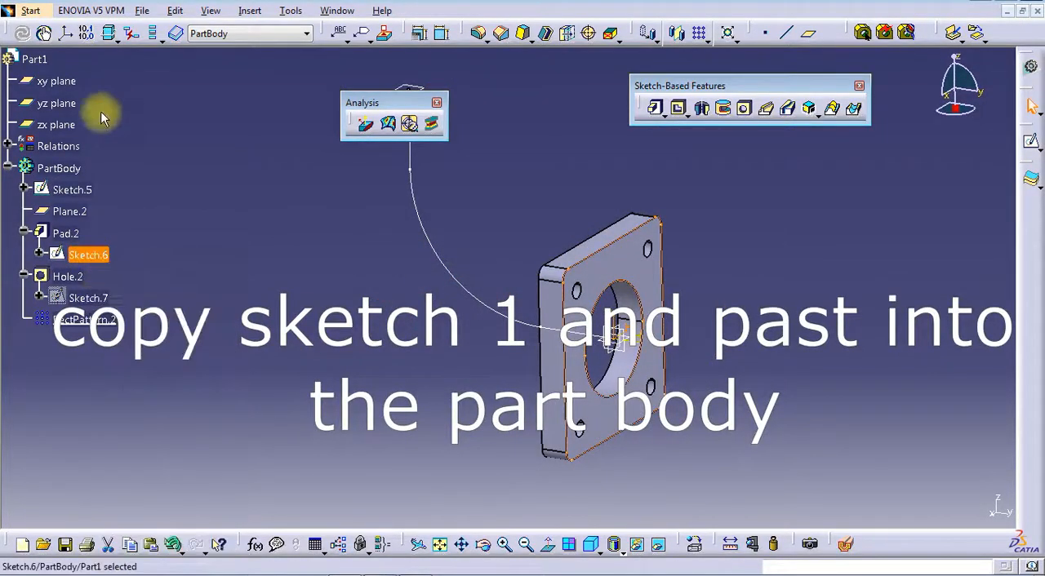
right_click(56, 170)
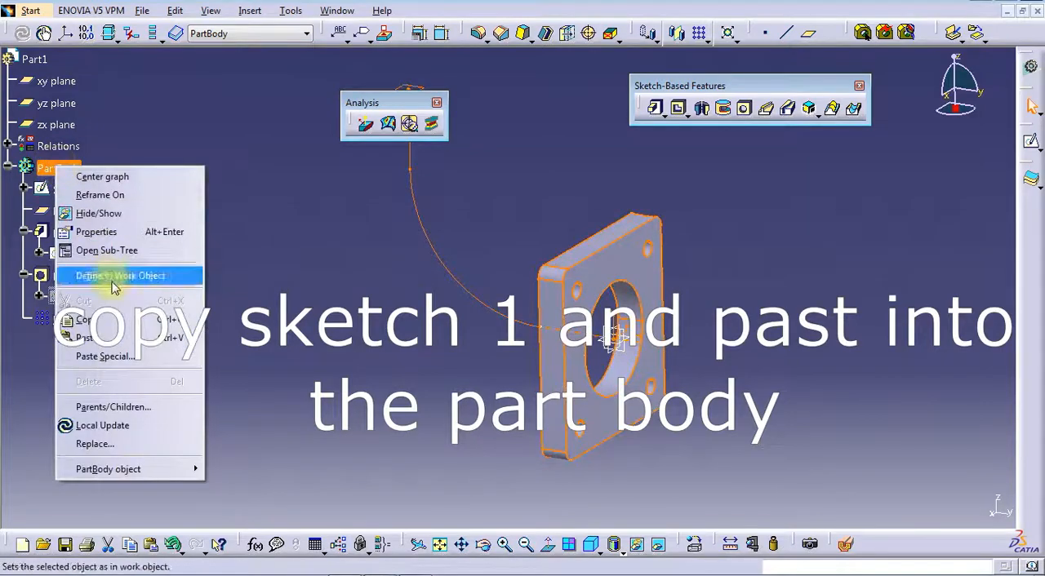
click(121, 338)
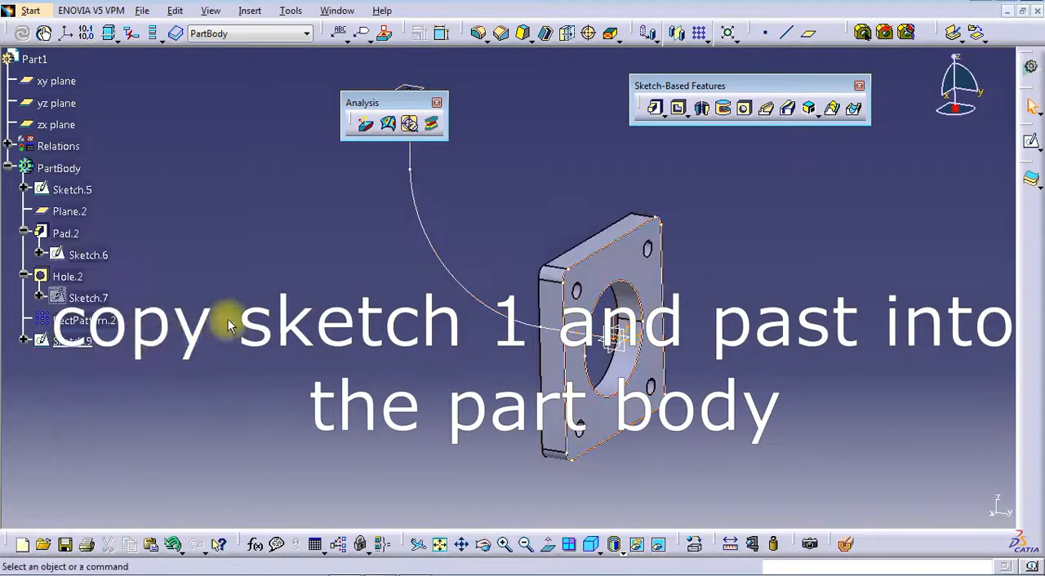
Hide the flange pad's original profile sketch, Sketch.6
click(90, 254)
right_click(91, 254)
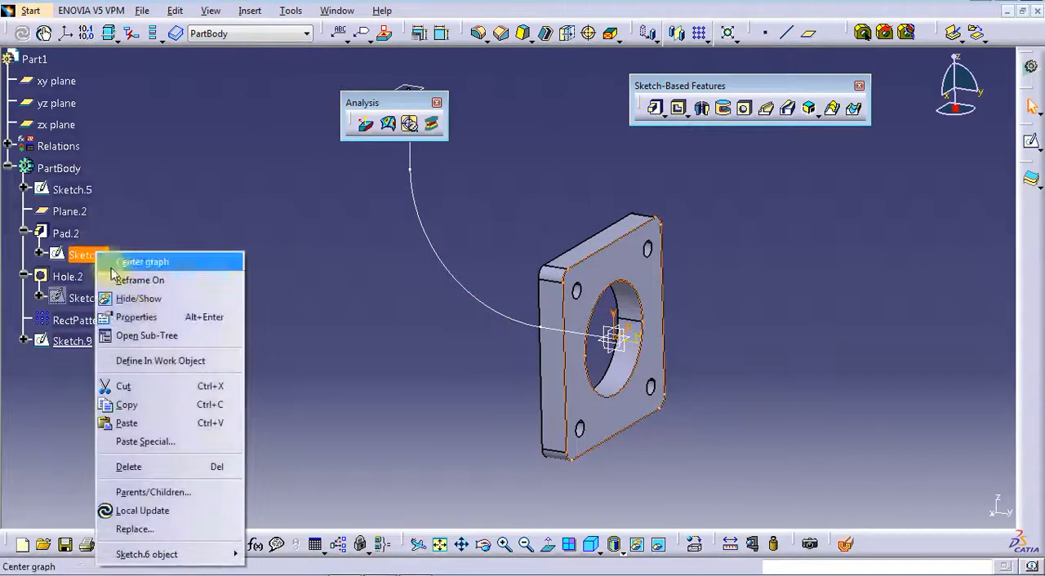
click(137, 303)
Change the support of the copied sketch to Plane.2 at the free end of the path, with Sliding positioning
click(69, 340)
right_click(69, 341)
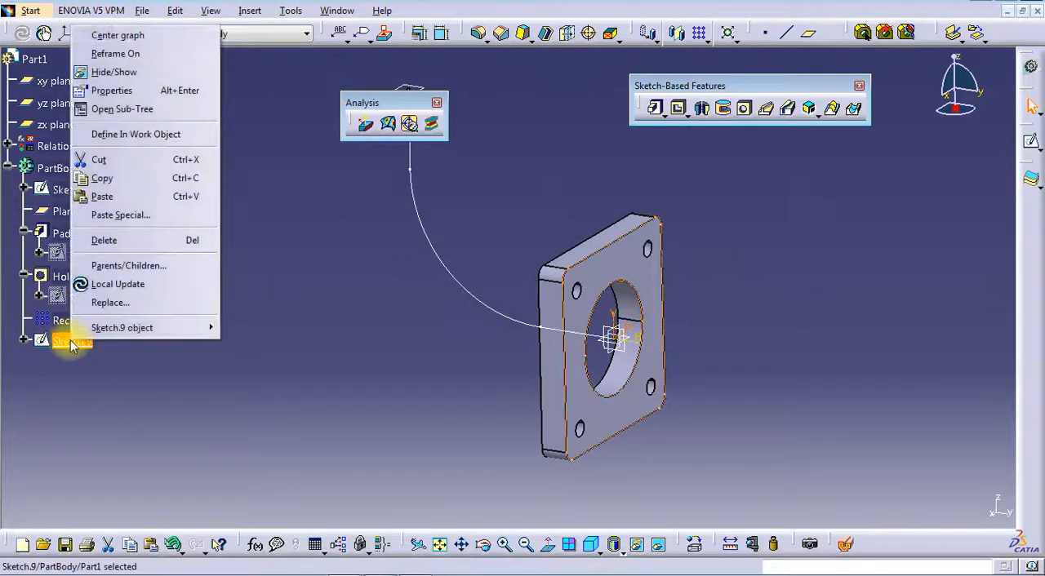
mouse_move(123, 327)
click(318, 353)
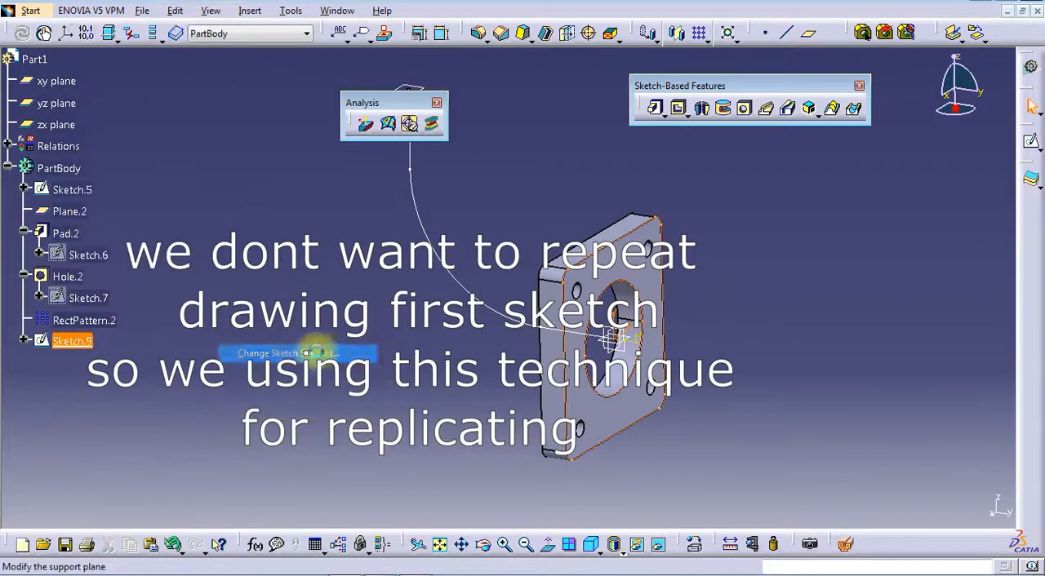
middle_drag(691, 288, 690, 319)
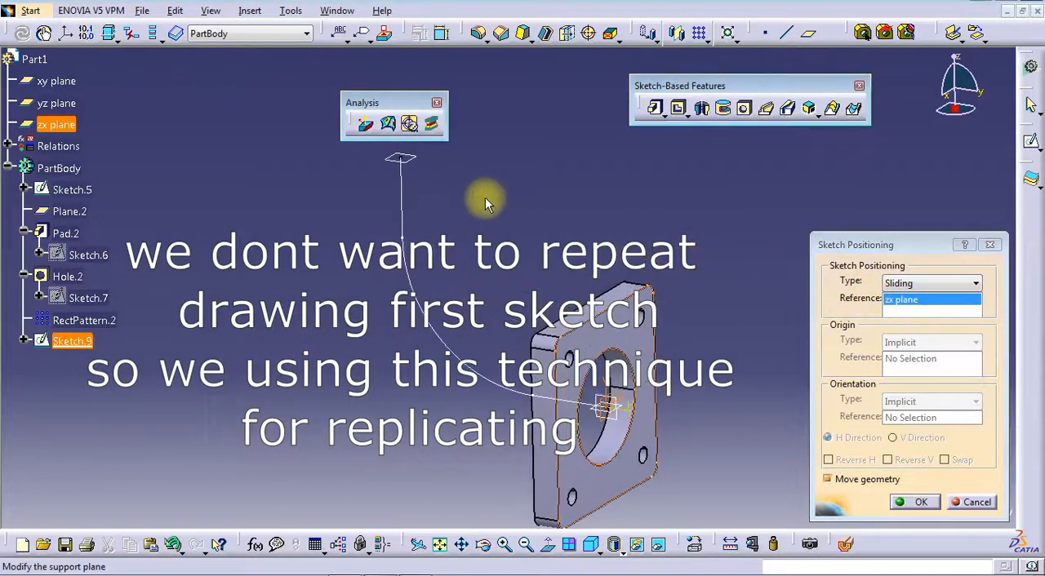
middle_drag(542, 212, 543, 255)
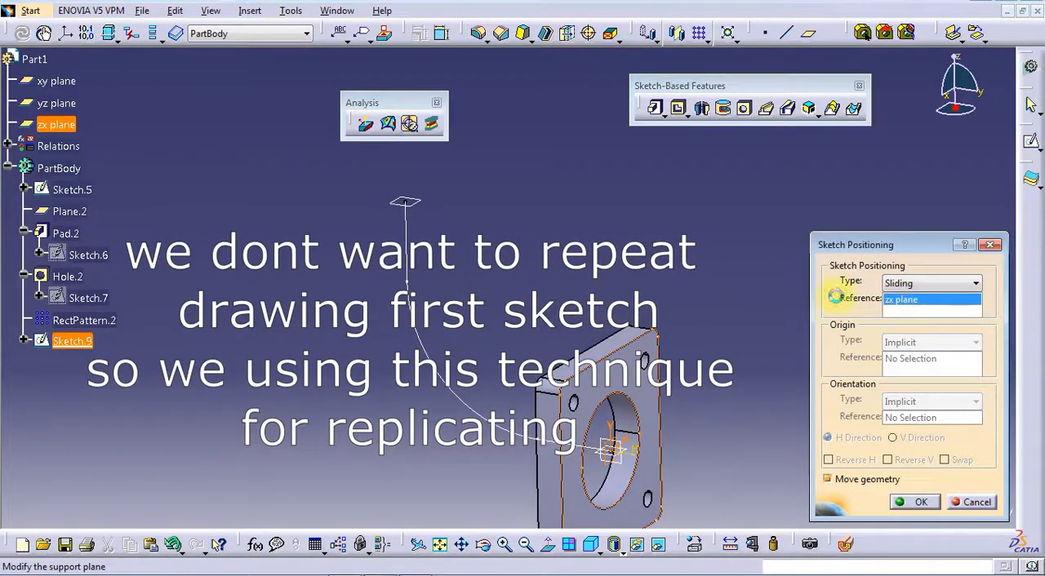
click(412, 203)
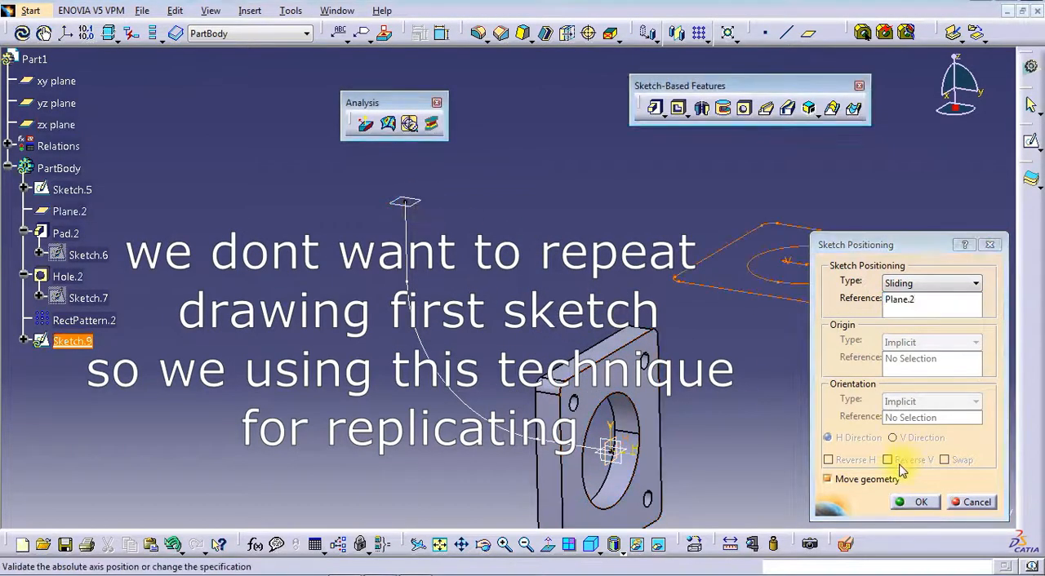
mouse_move(672, 355)
middle_down()
mouse_move(678, 384)
mouse_move(689, 381)
middle_up()
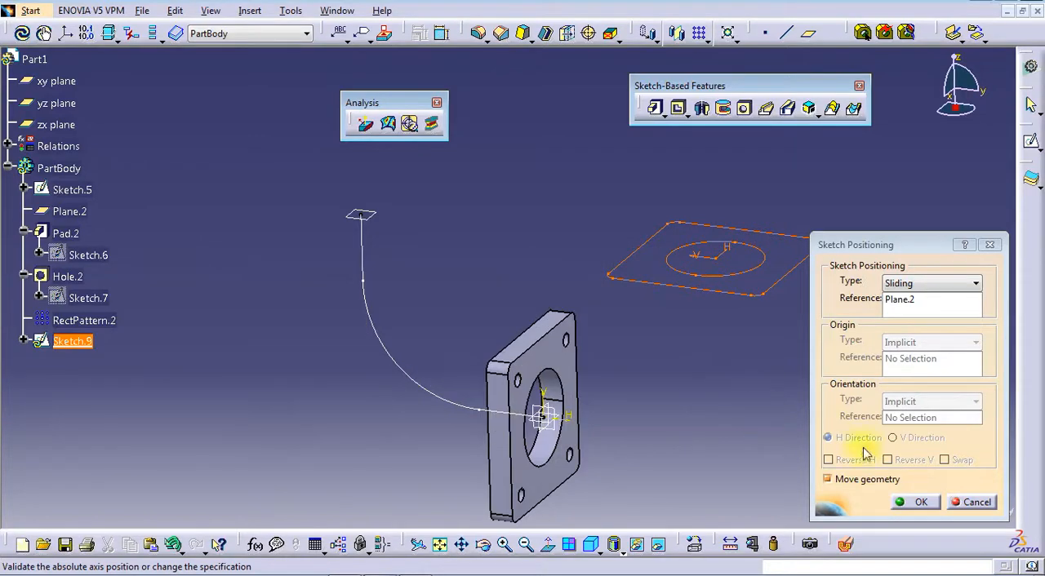
click(918, 503)
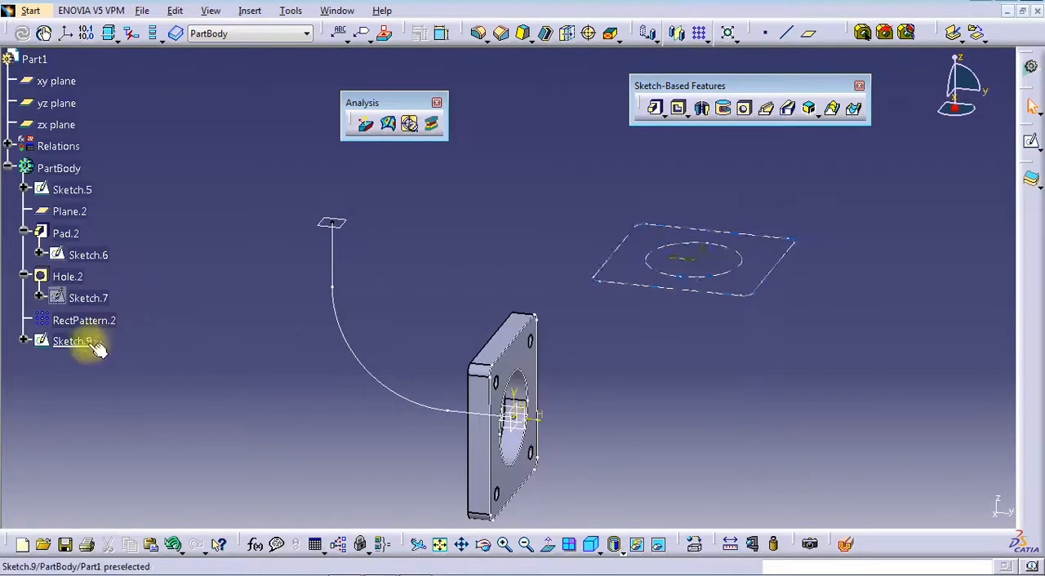
Edit the copied sketch and draw a horizontal line about 960 mm long across the flange's lower edge
double_click(71, 342)
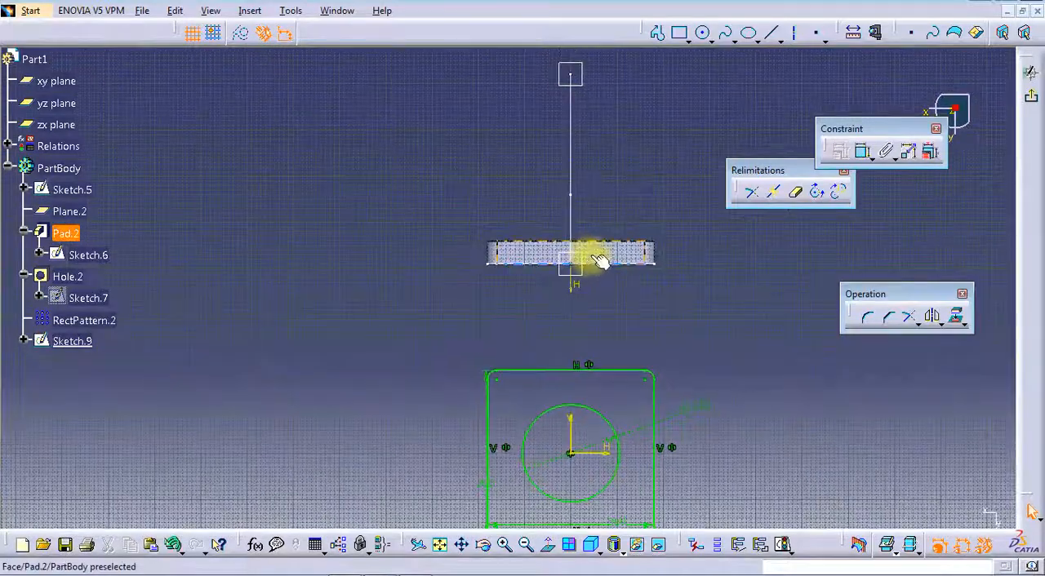
mouse_move(600, 259)
middle_down()
mouse_move(563, 254)
mouse_move(560, 286)
middle_up()
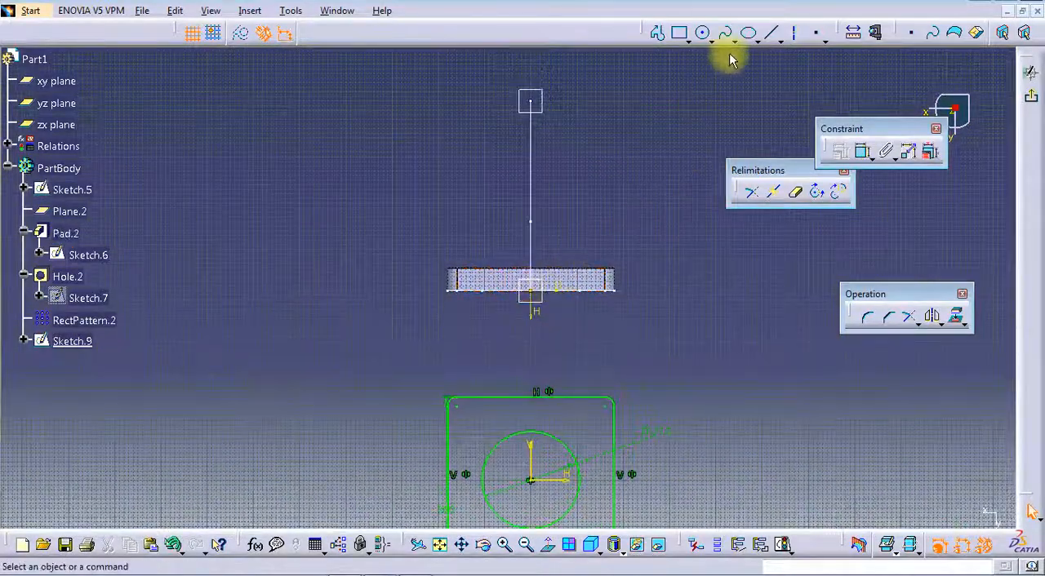
click(299, 289)
click(743, 289)
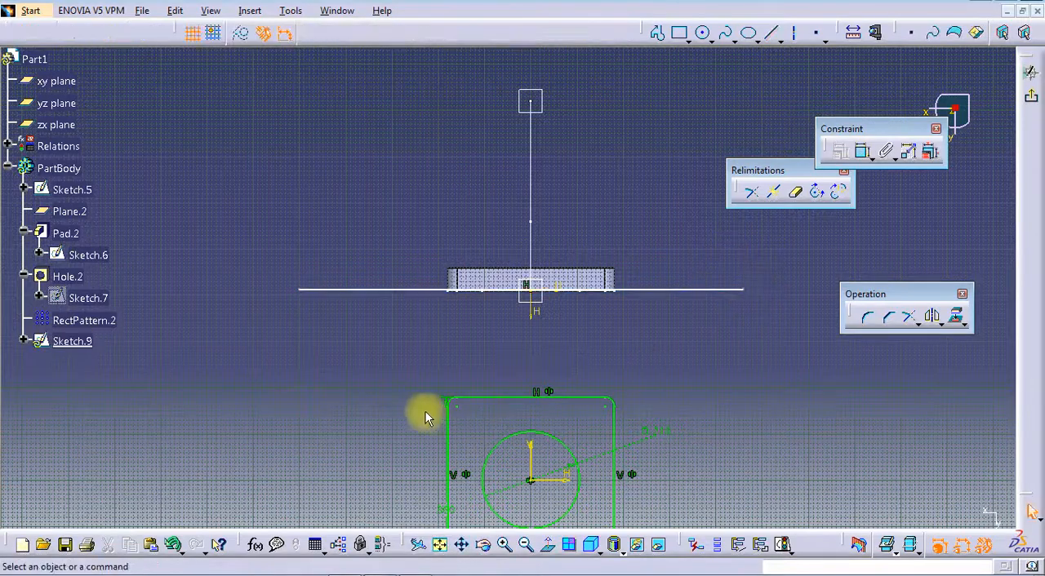
middle_drag(425, 418, 422, 382)
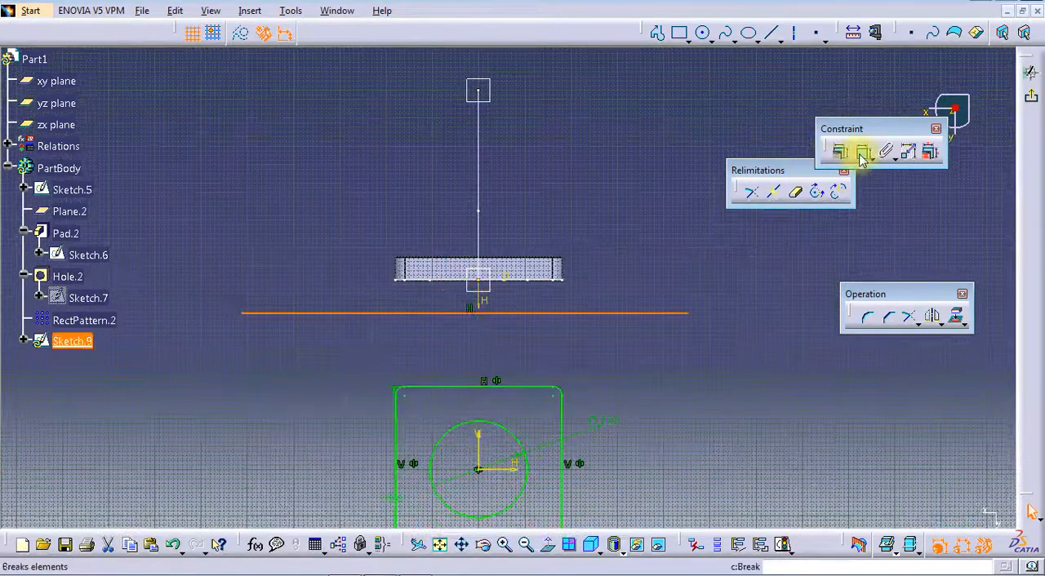
Constrain the new horizontal line coincident with the flange's lower edge
click(862, 153)
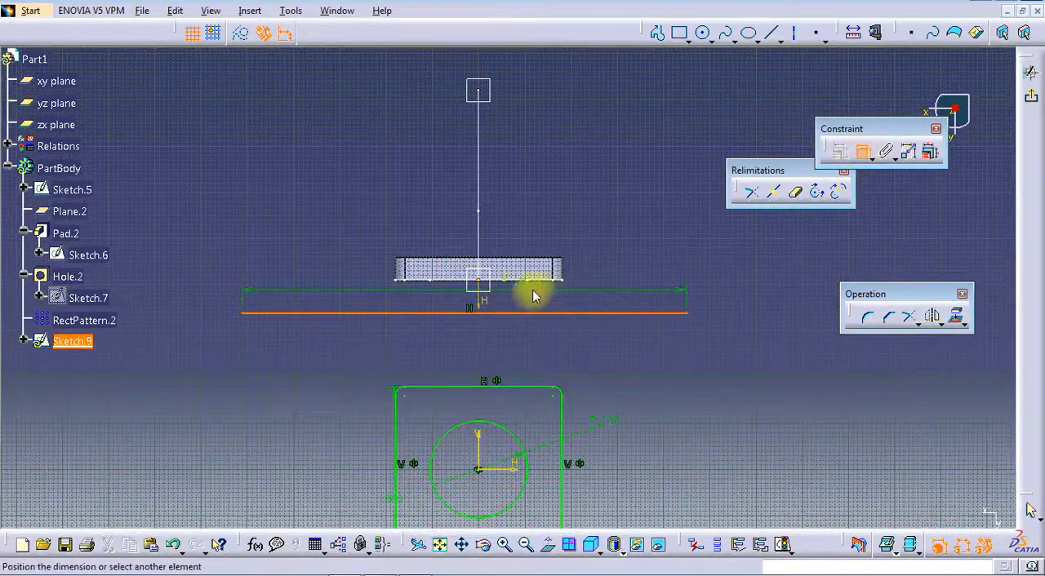
mouse_move(478, 278)
middle_down()
mouse_move(495, 273)
mouse_move(485, 171)
mouse_move(516, 308)
middle_up()
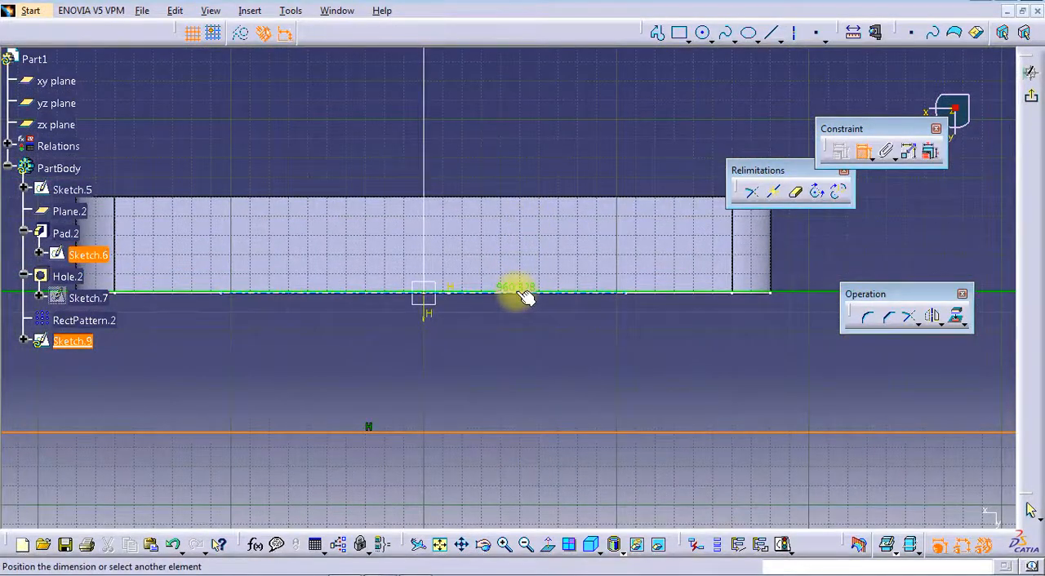
click(524, 294)
right_click(563, 327)
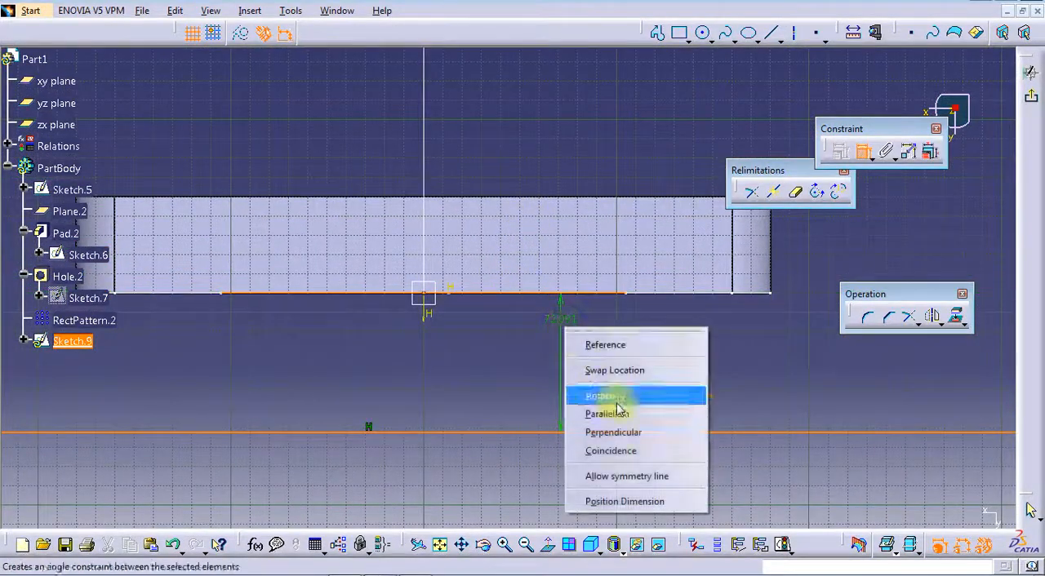
click(618, 454)
mouse_move(571, 367)
middle_down()
mouse_move(541, 326)
mouse_move(560, 425)
middle_up()
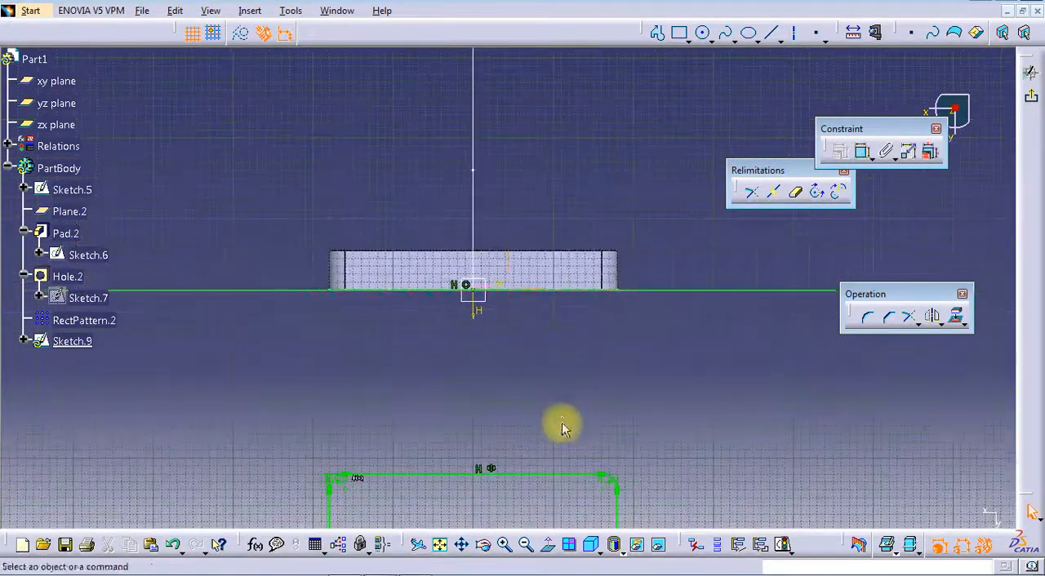
Convert the long horizontal line into a construction element
click(670, 289)
click(243, 32)
middle_drag(333, 179, 286, 208)
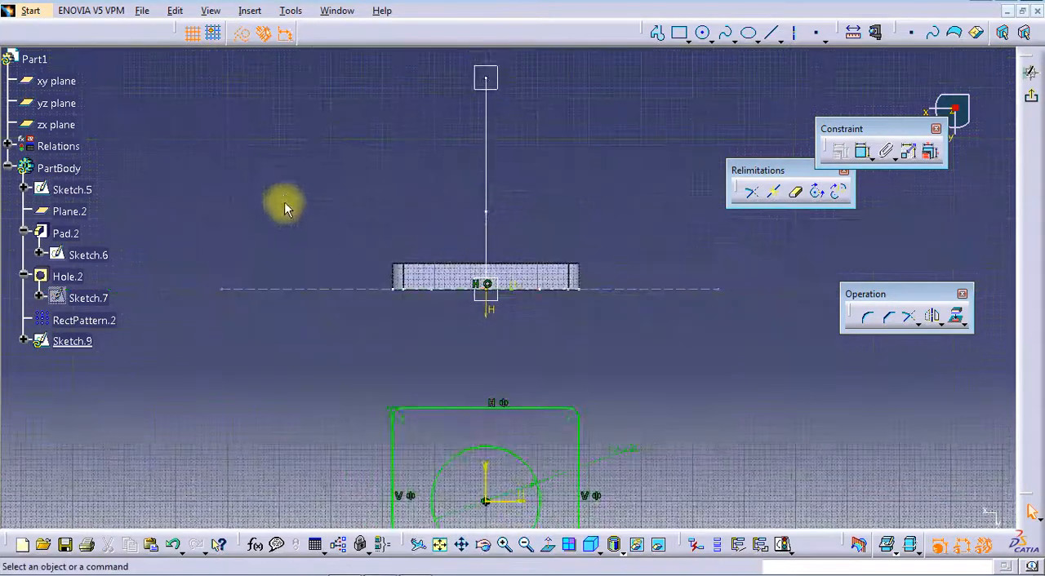
Apply Symmetry to the whole rounded-square and circle profile about the horizontal construction line
middle_drag(389, 366, 378, 263)
mouse_move(296, 256)
mouse_down()
mouse_move(572, 480)
mouse_move(723, 514)
mouse_up()
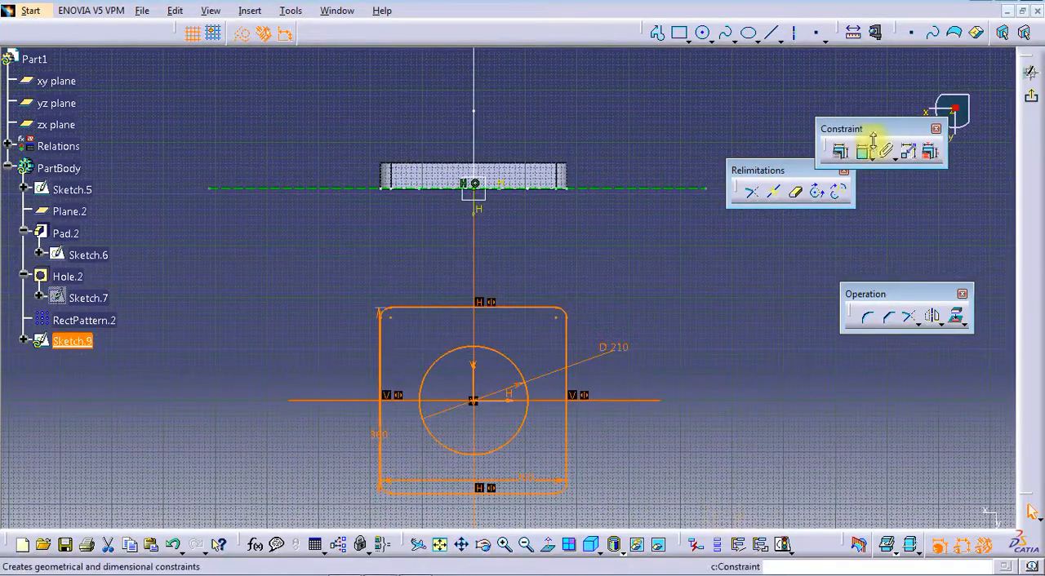
click(933, 320)
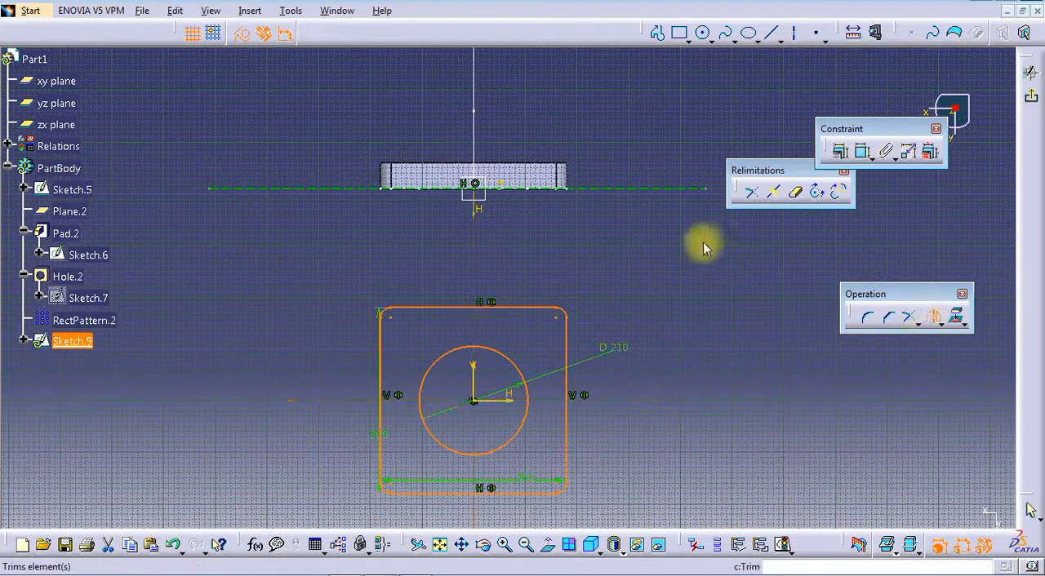
click(642, 188)
middle_drag(615, 129, 613, 156)
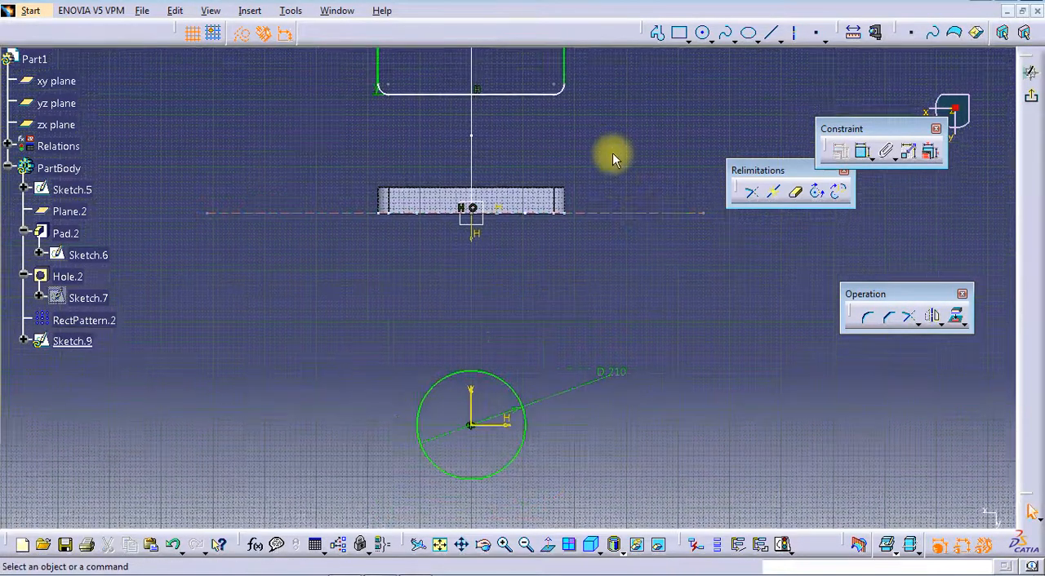
Try to move the 210 mm circle across the horizontal construction line with Symmetry
click(508, 383)
click(932, 318)
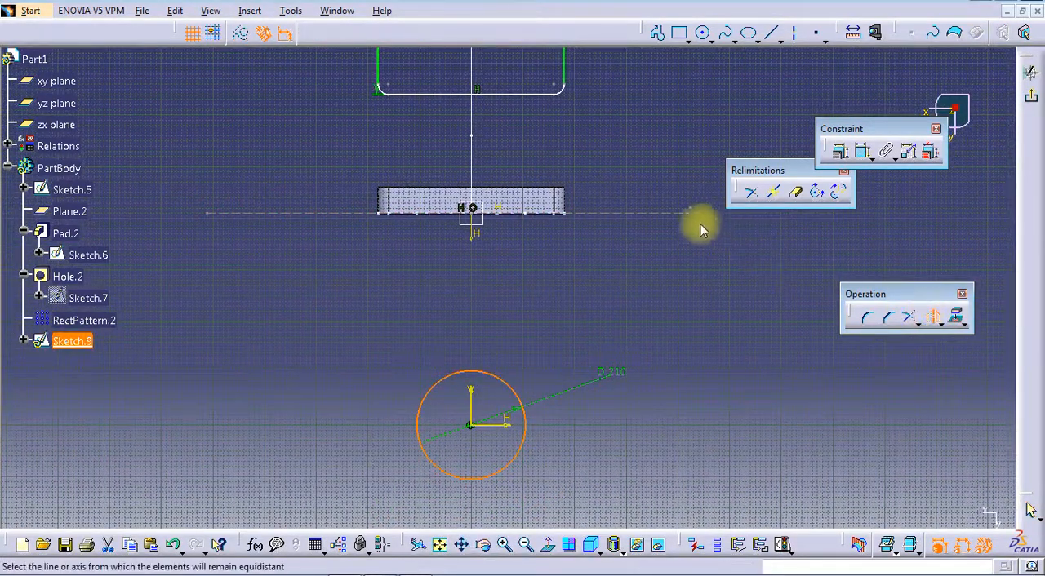
click(682, 213)
middle_drag(660, 288, 658, 384)
Mirror the 210 mm circle about the horizontal construction line to place a copy inside the rounded square
click(514, 430)
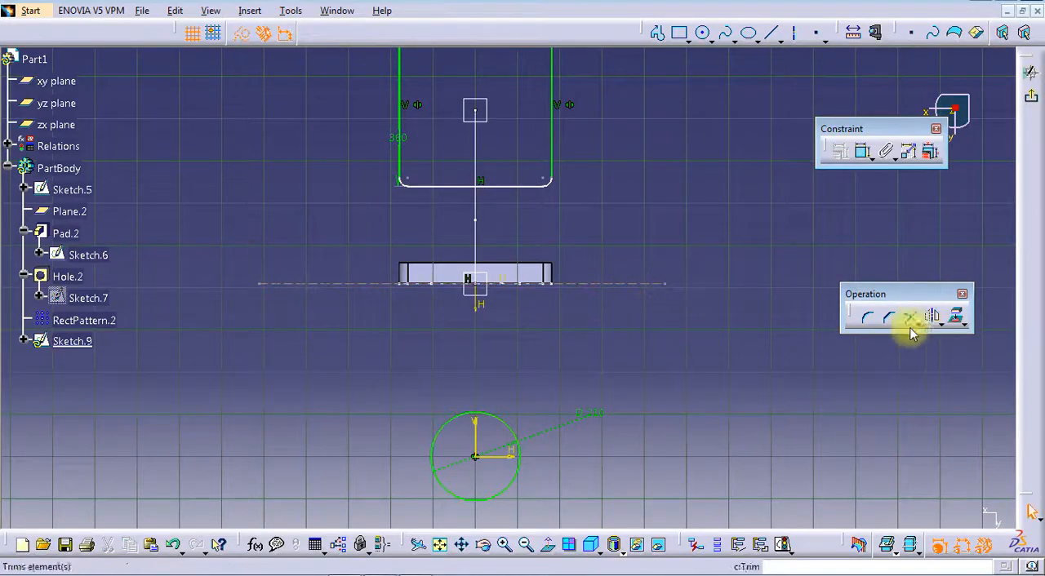
click(507, 428)
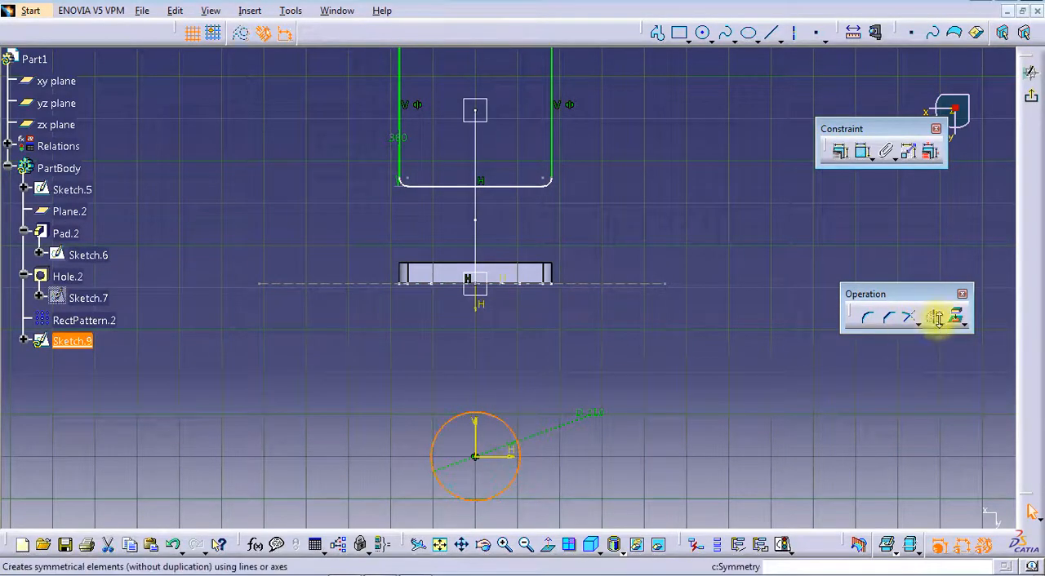
click(942, 322)
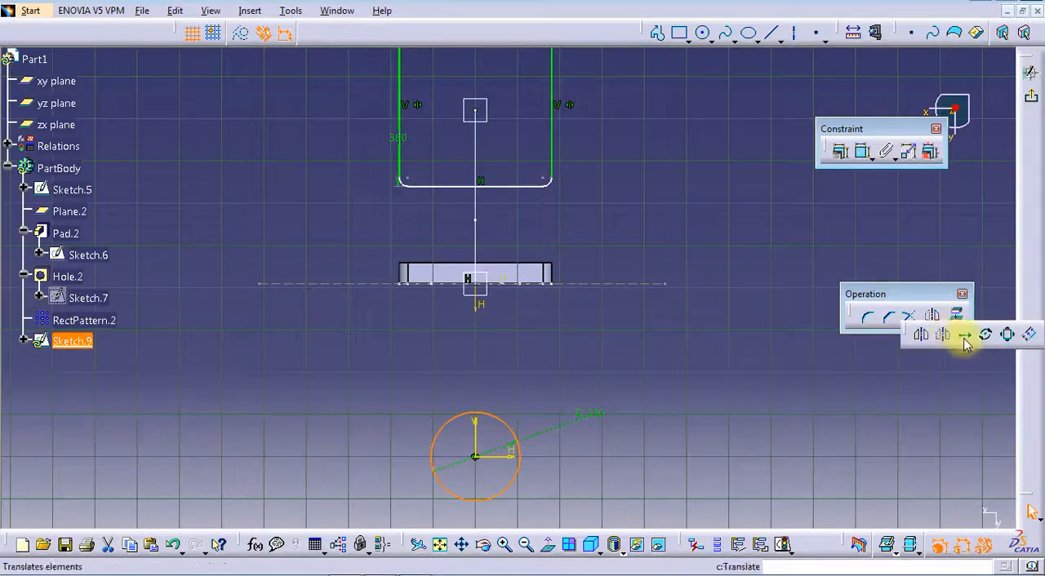
click(920, 337)
click(584, 284)
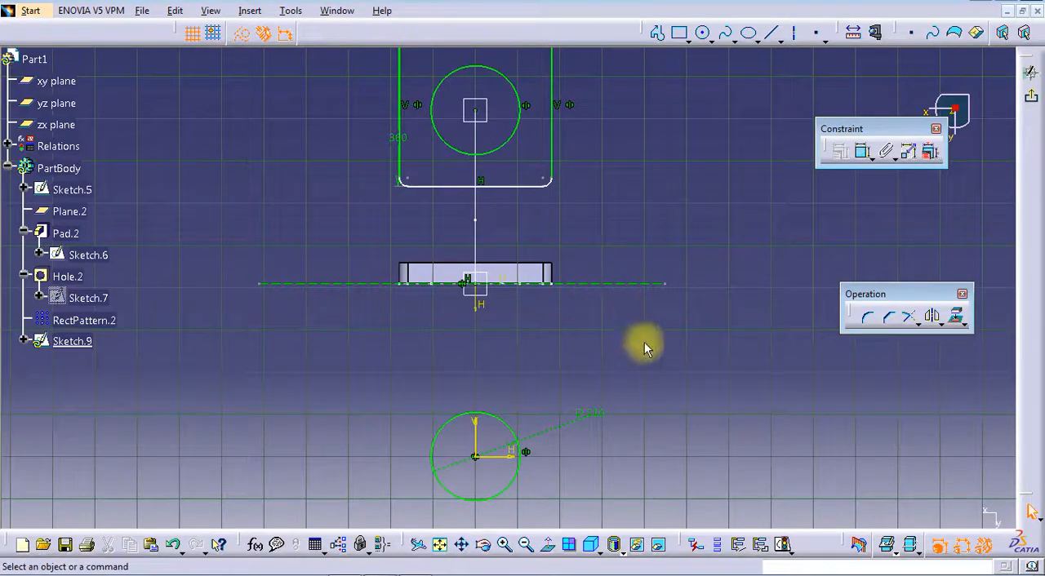
Convert the original 210 mm circle into a construction element
click(496, 418)
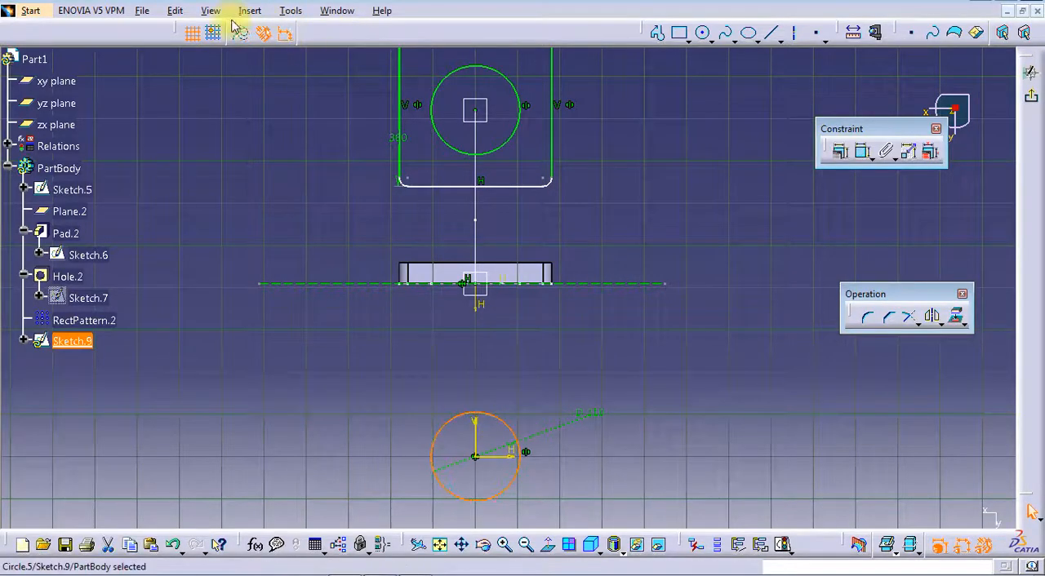
click(240, 116)
middle_drag(525, 240, 553, 315)
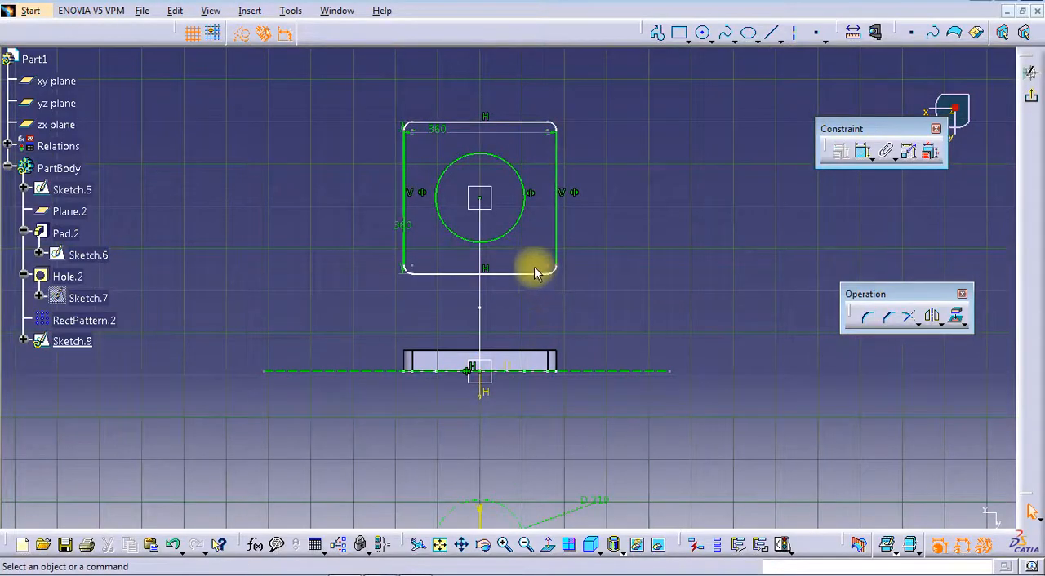
Constrain the rounded square's top and bottom edges to be equidistant from the circle's center point and finish the sketch
mouse_move(540, 278)
mouse_down()
mouse_move(532, 254)
mouse_move(530, 274)
mouse_up()
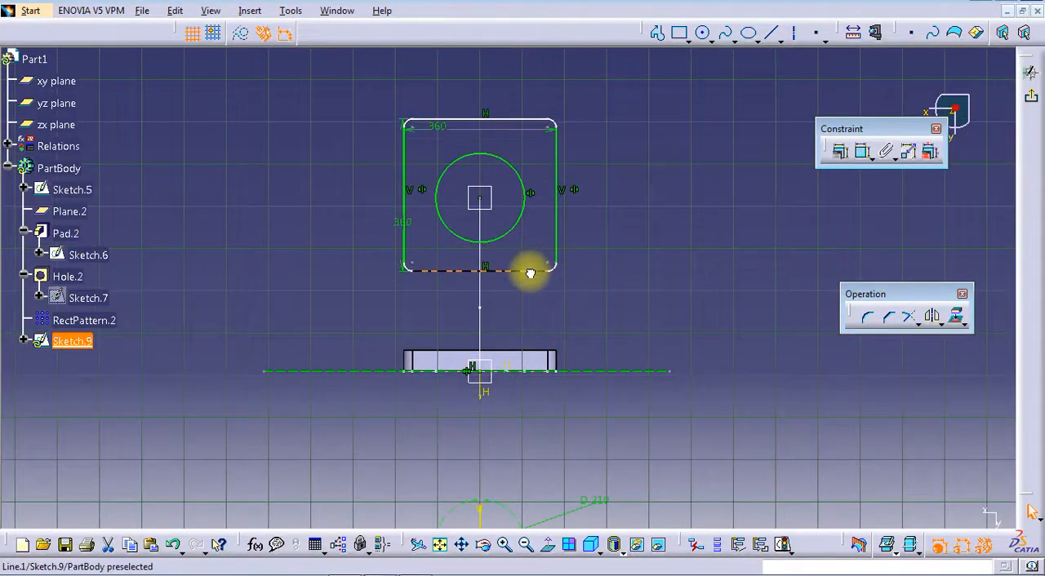
click(863, 153)
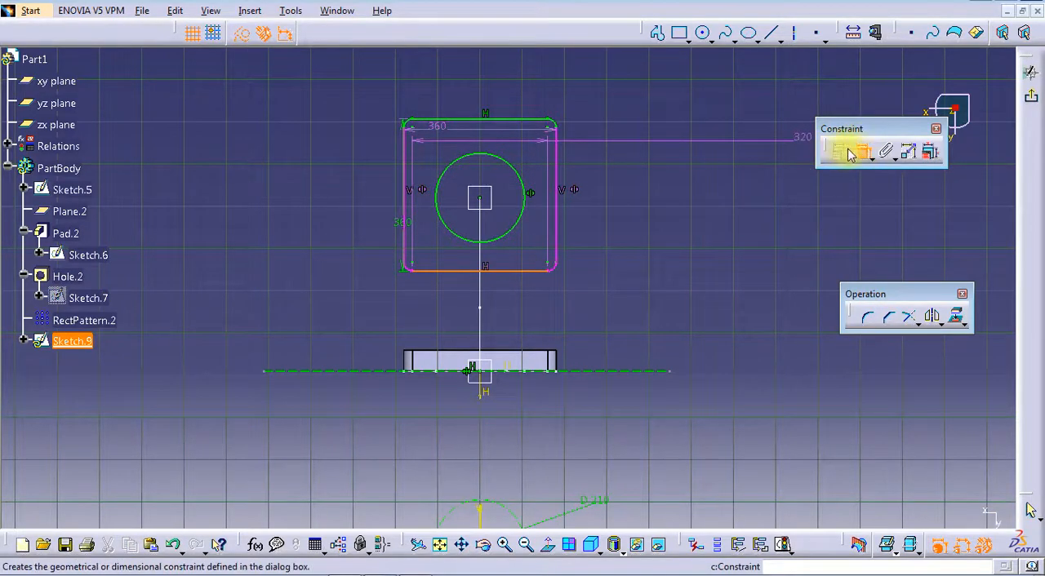
click(855, 151)
click(509, 121)
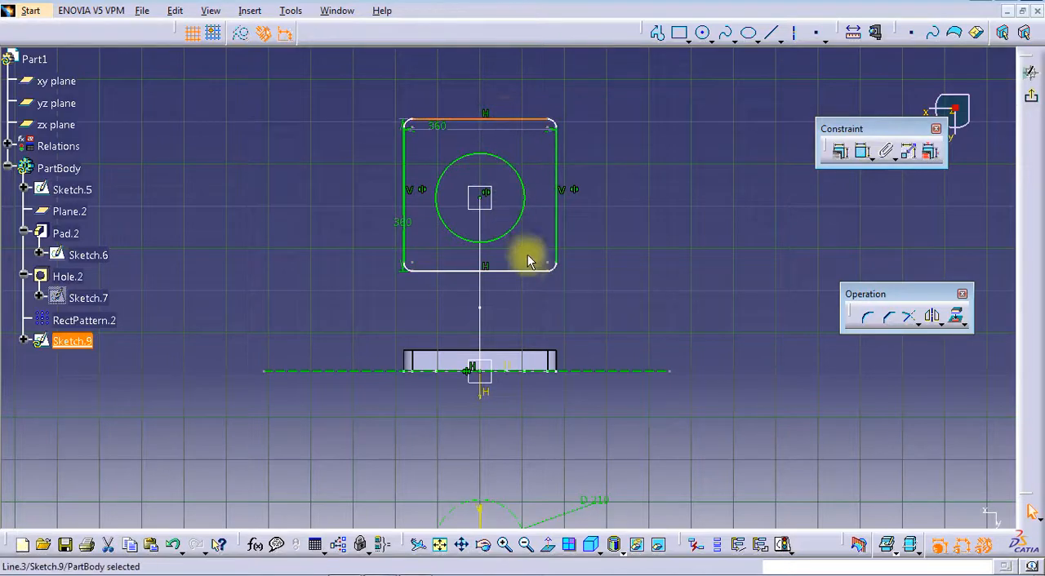
ctrl+click(529, 269)
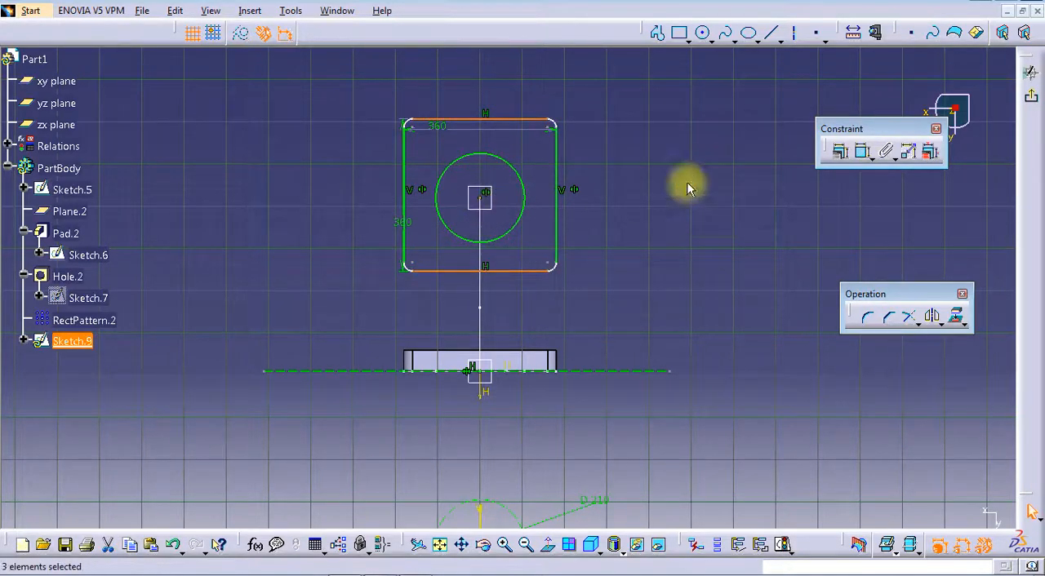
click(839, 151)
click(863, 482)
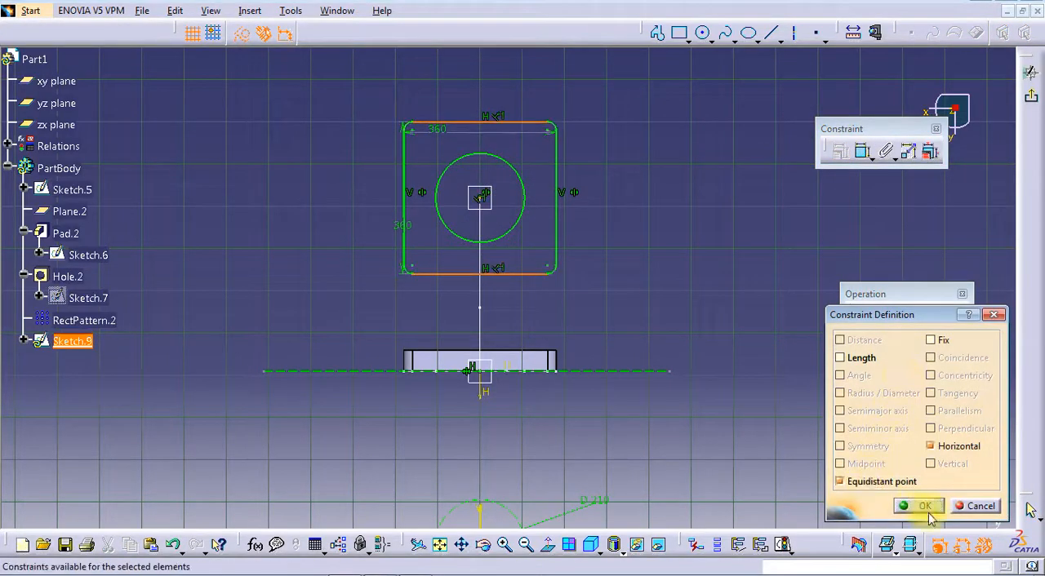
click(920, 506)
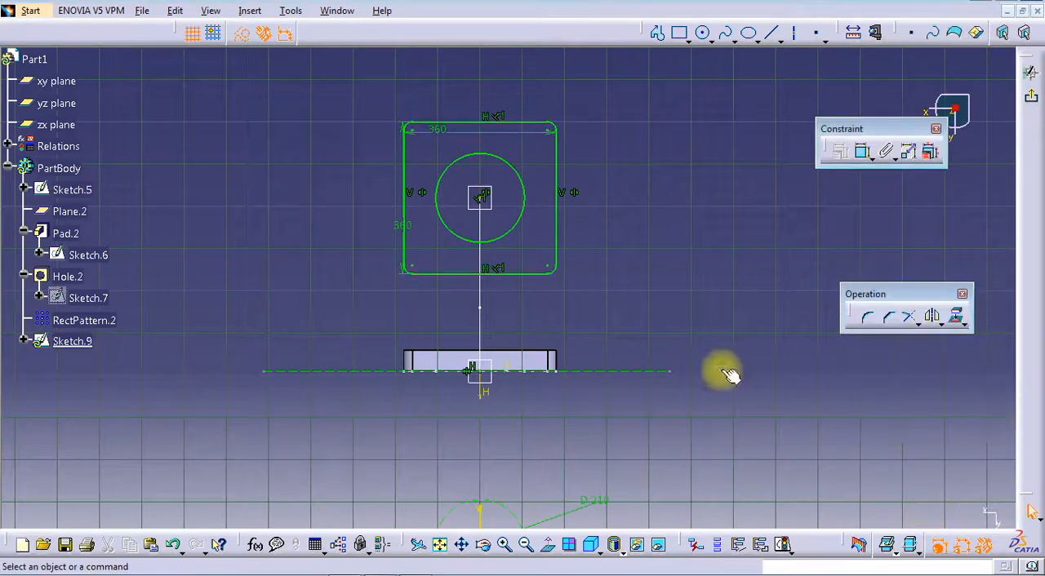
click(1031, 99)
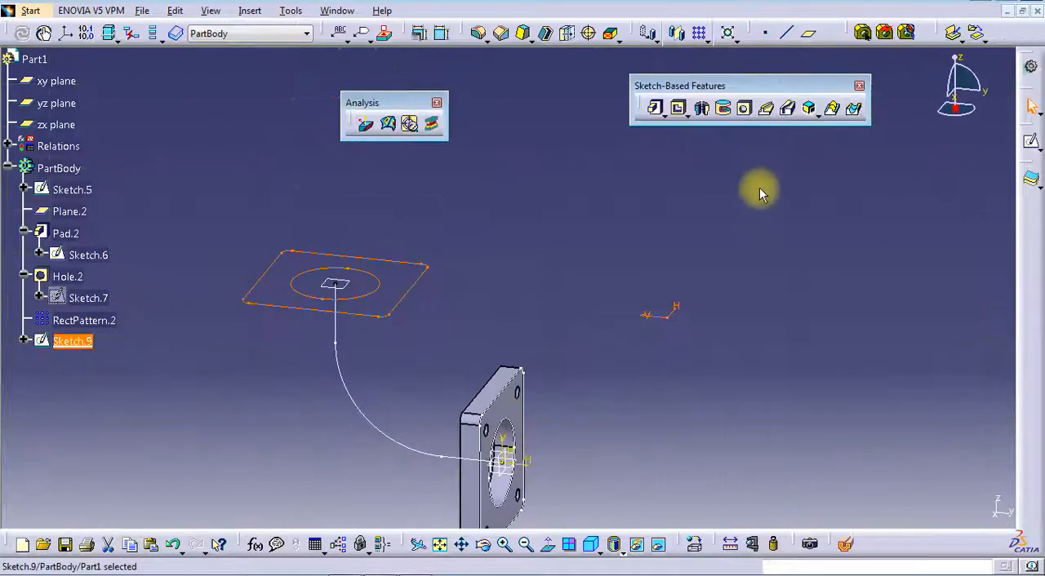
Pad the second flange profile 50 mm in the reversed direction
click(667, 110)
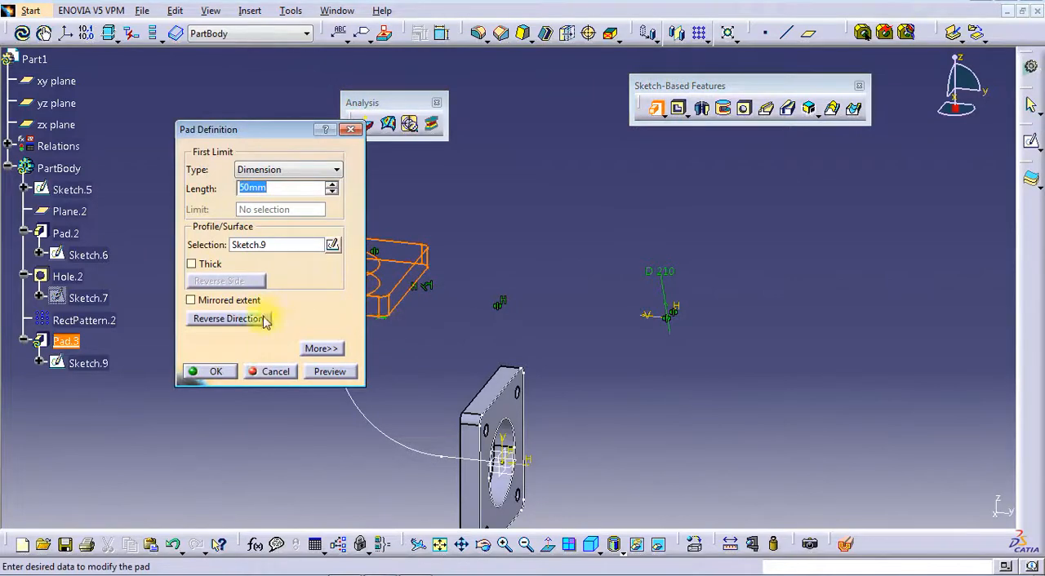
click(264, 321)
middle_drag(495, 325, 604, 288)
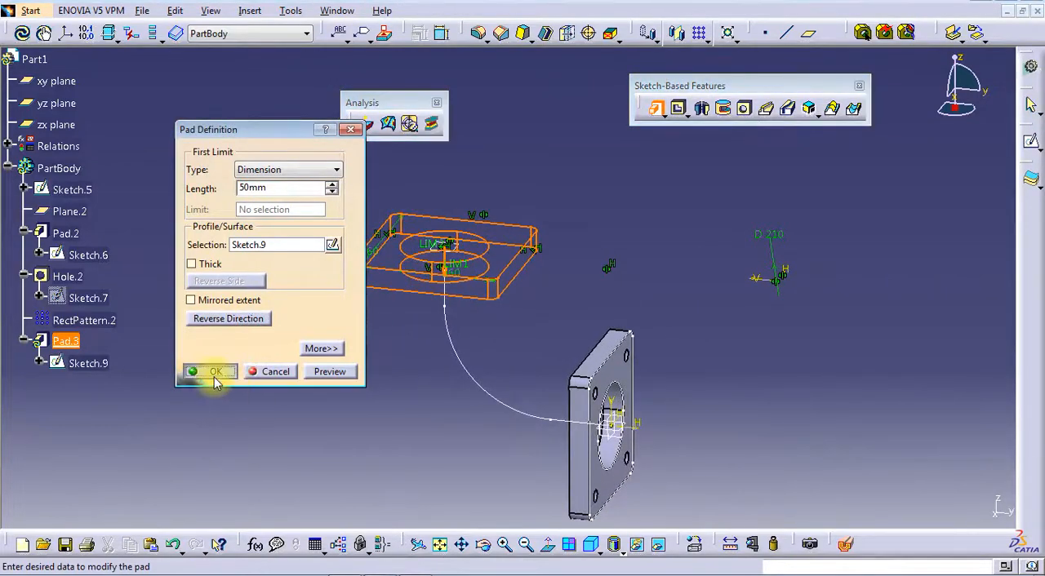
click(215, 373)
Hide the first flange's profile sketch
middle_drag(541, 394, 657, 358)
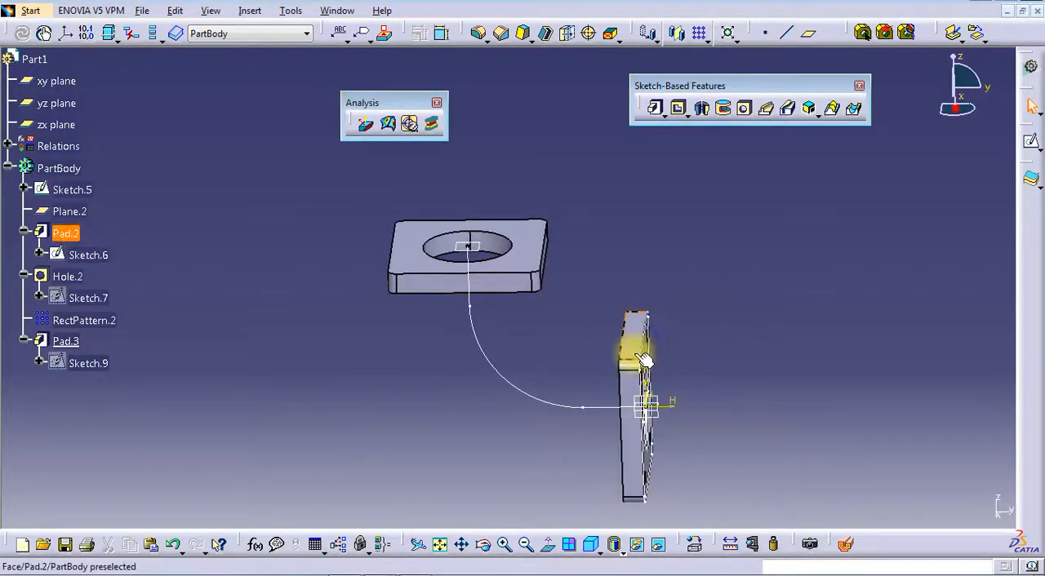
right_click(653, 354)
click(686, 82)
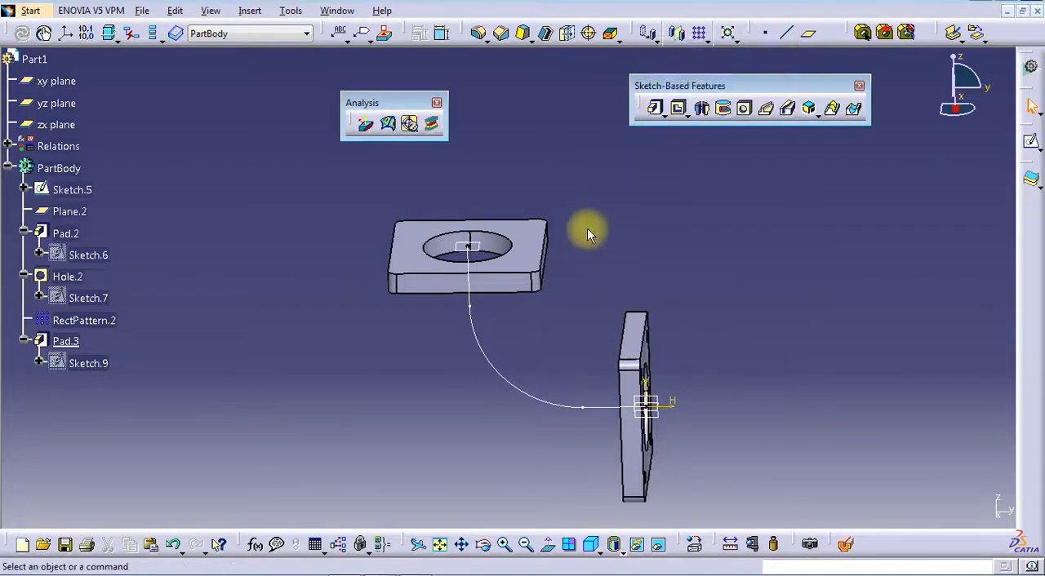
Start a hole on the second flange's inner face and dimension its center from the two nearest outer edges
click(741, 117)
middle_drag(641, 317, 638, 245)
click(452, 239)
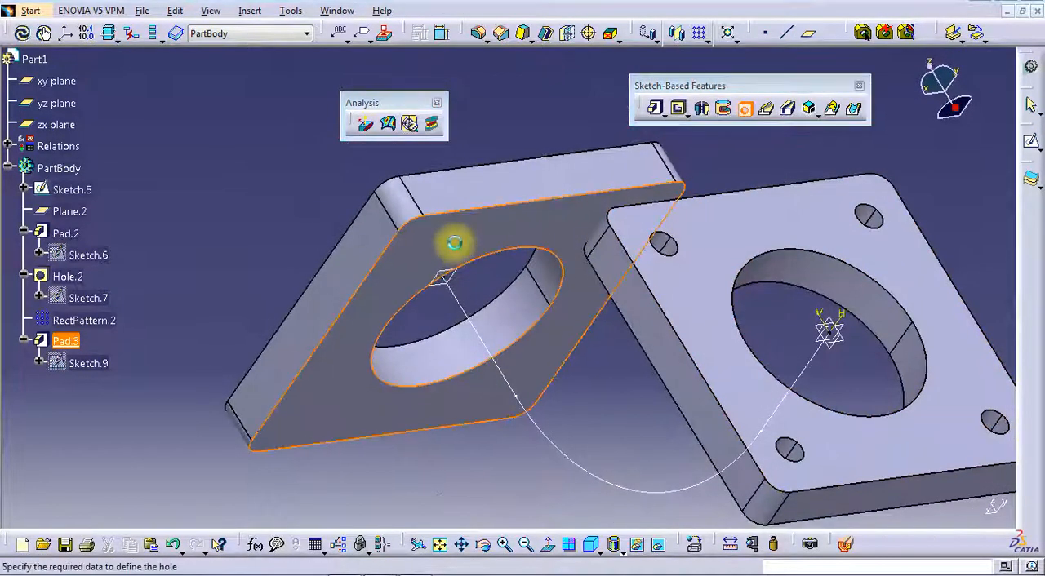
click(922, 375)
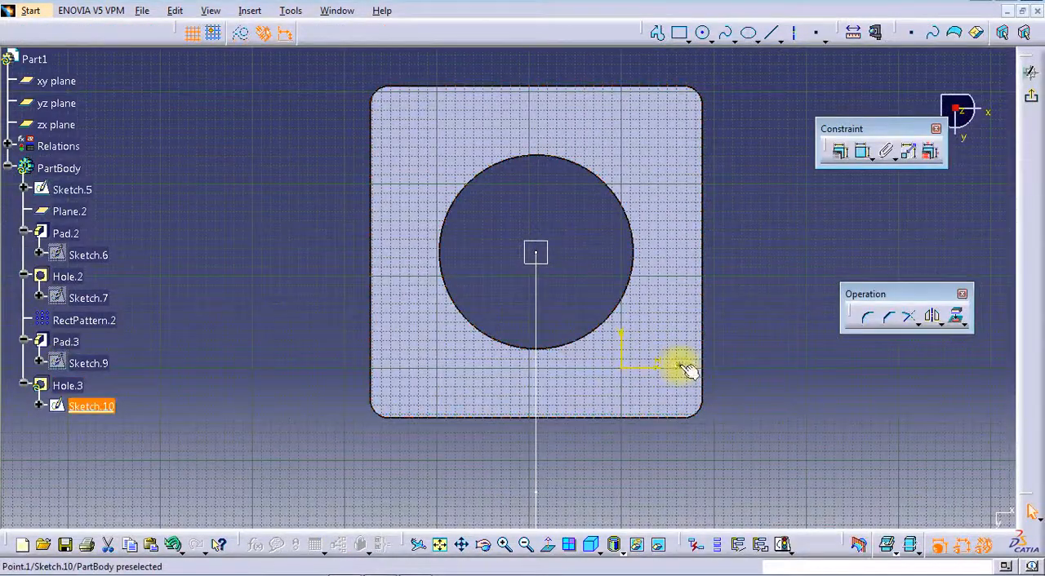
click(862, 152)
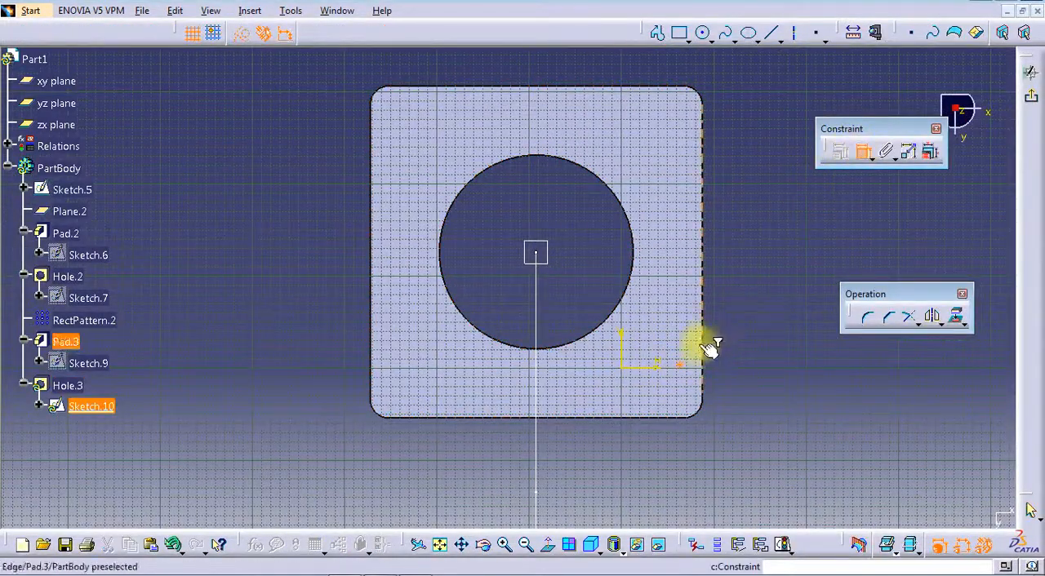
click(750, 344)
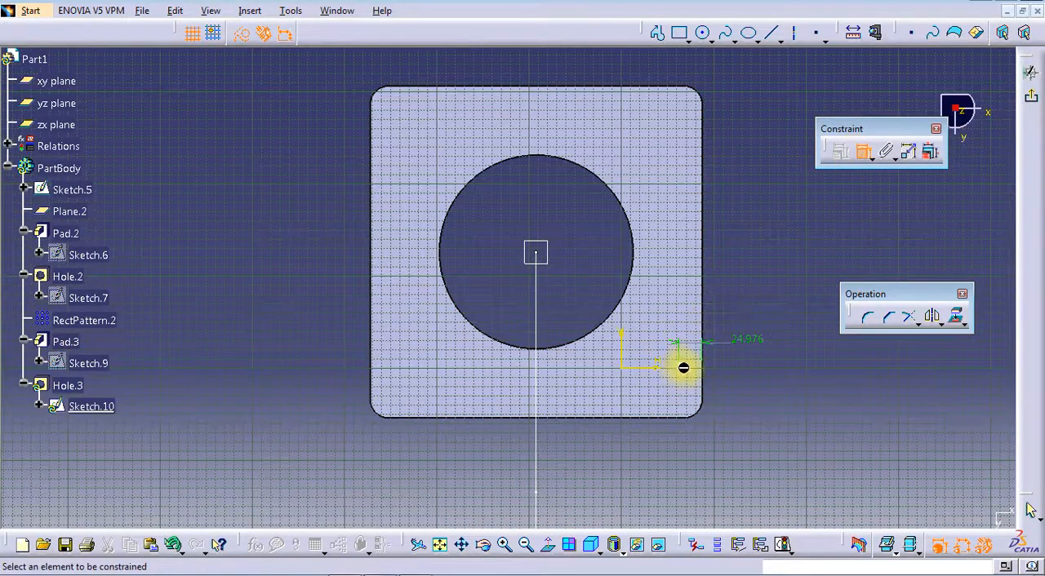
click(680, 364)
click(697, 431)
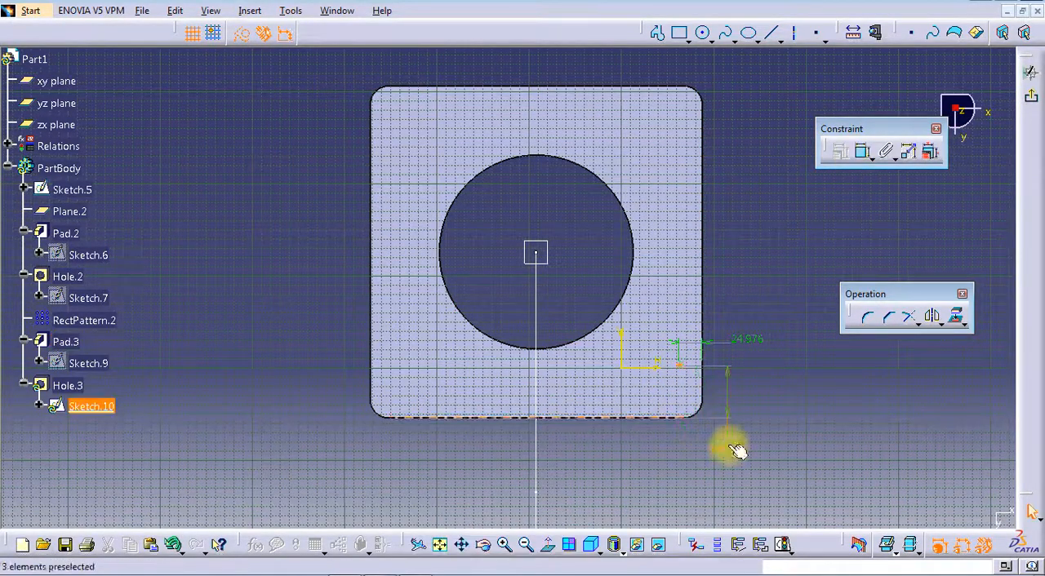
Set both hole-center distances to 50 mm and create the 30 mm diameter Up To Next hole
double_click(730, 446)
key(Return)
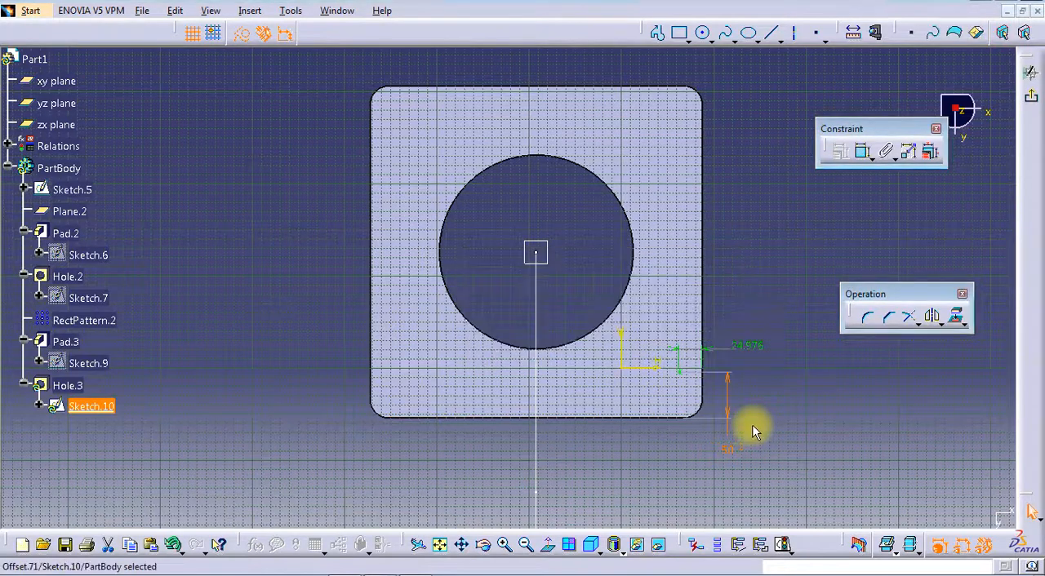
double_click(752, 347)
key(Return)
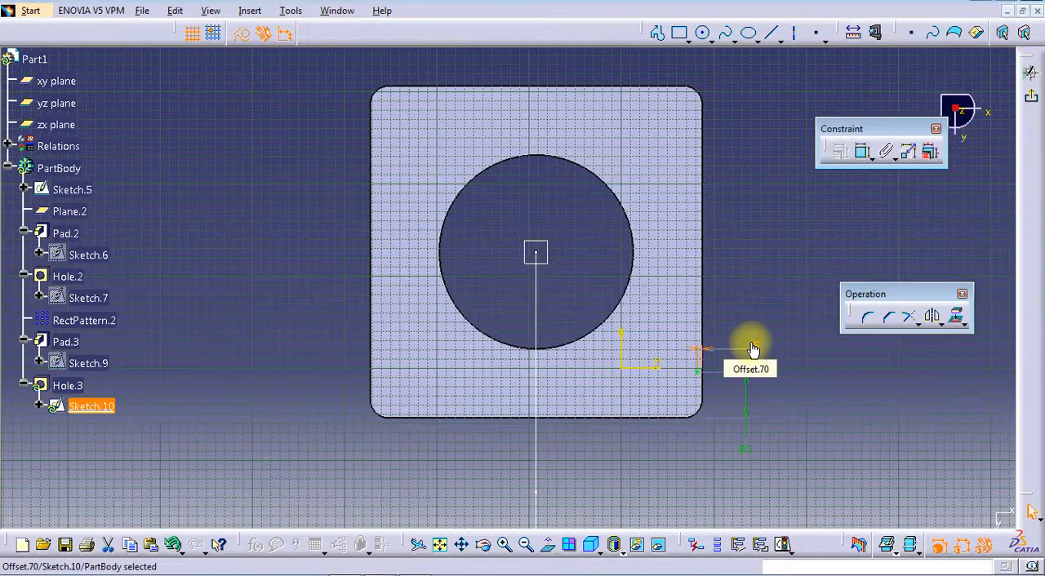
double_click(752, 349)
key(Return)
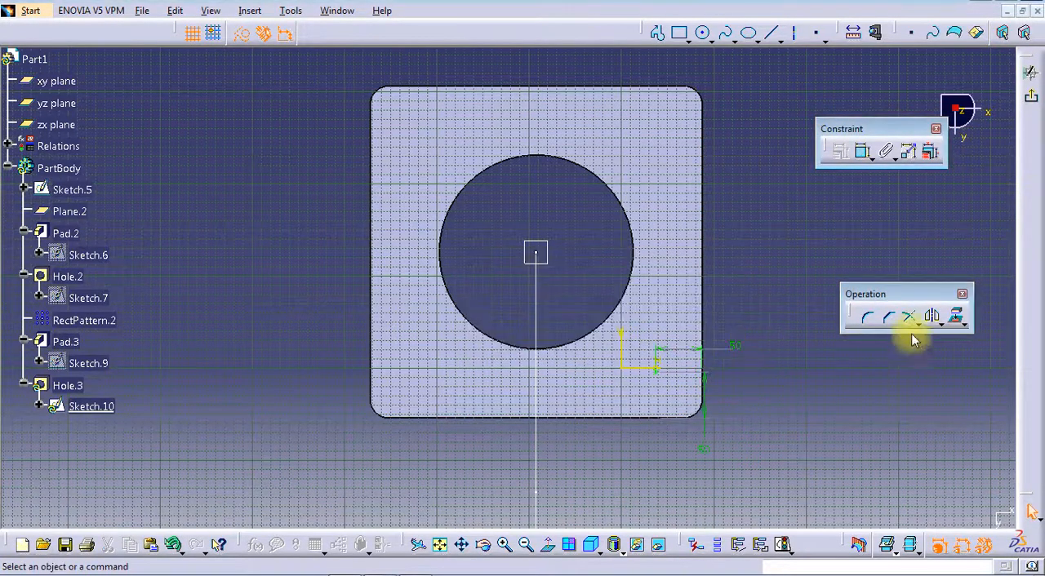
click(1030, 96)
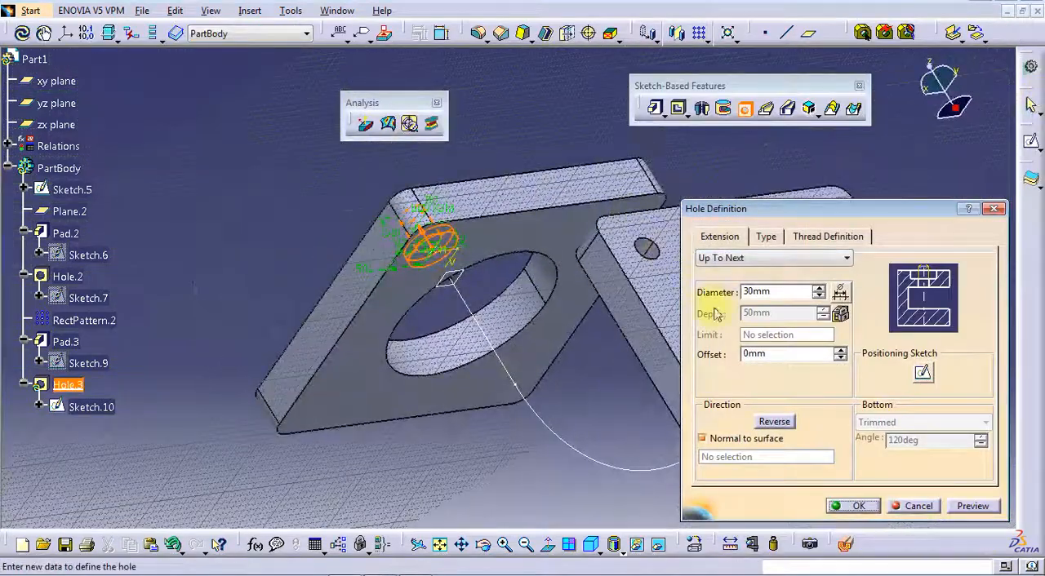
click(851, 506)
Create a rectangular pattern of the new hole along two flange edges, with 2 instances at 260 mm spacing in each direction
middle_drag(613, 299, 645, 123)
click(700, 35)
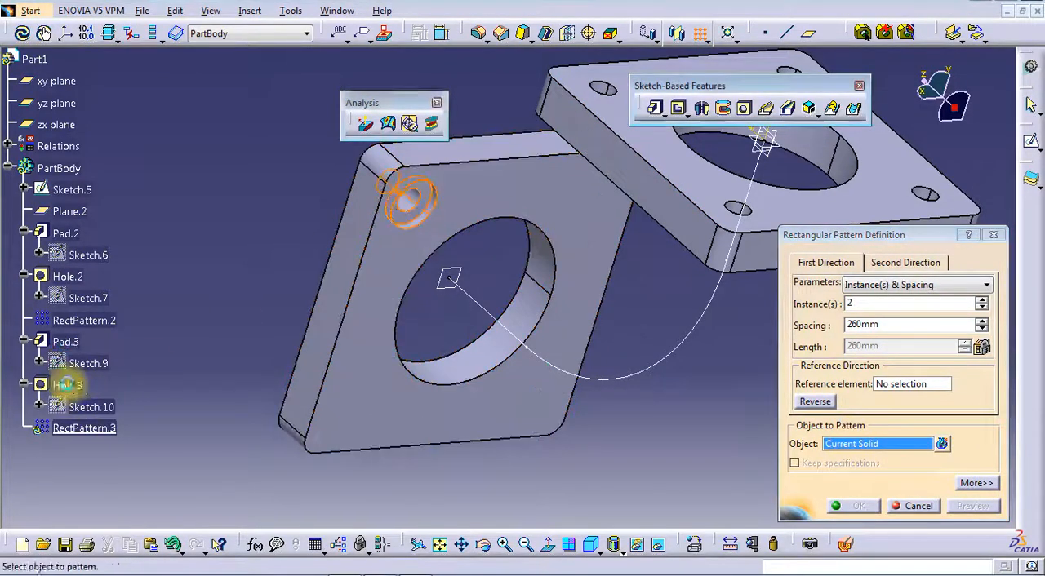
click(42, 385)
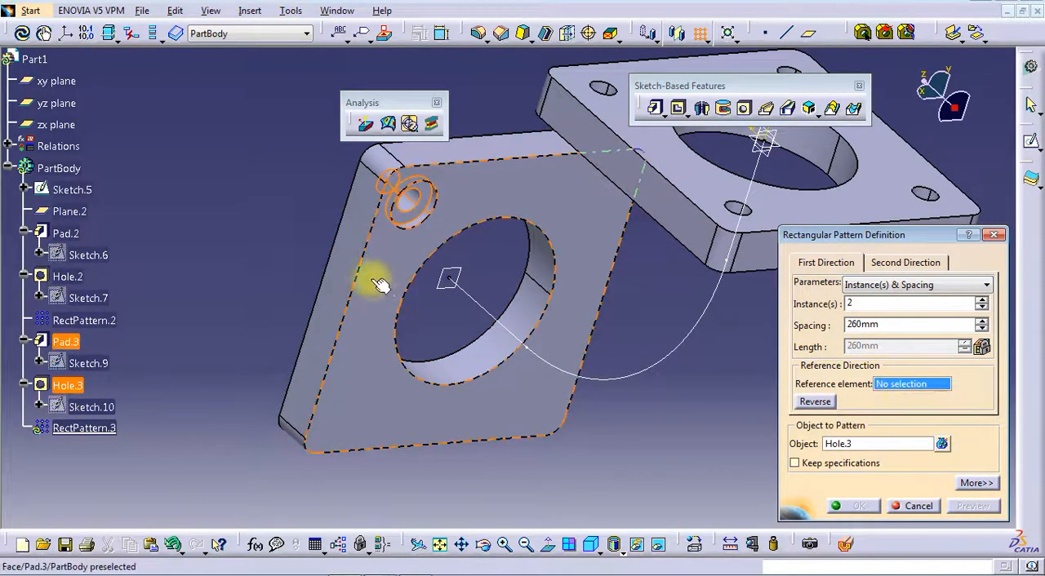
click(360, 269)
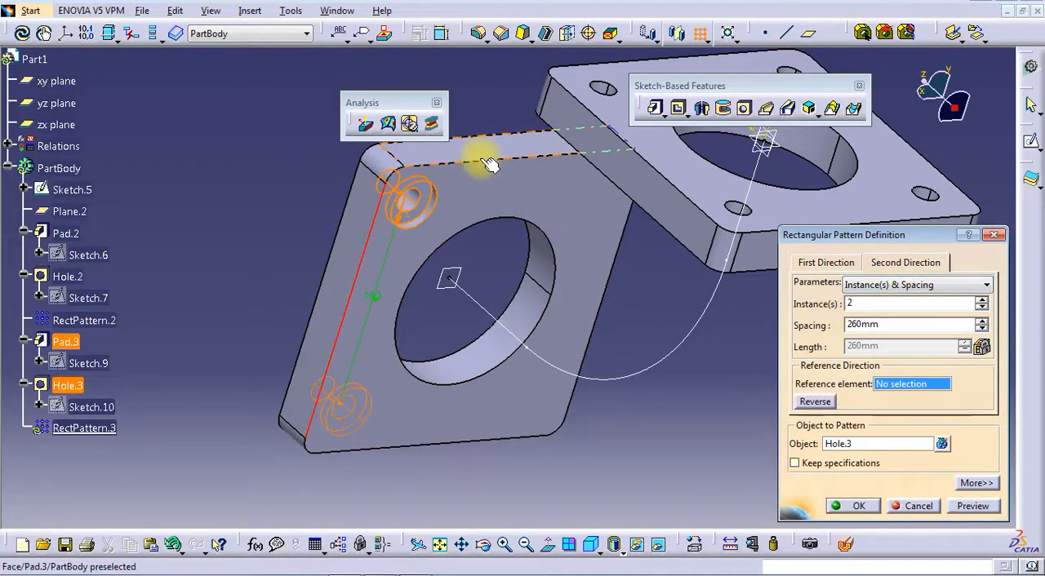
click(488, 166)
click(854, 504)
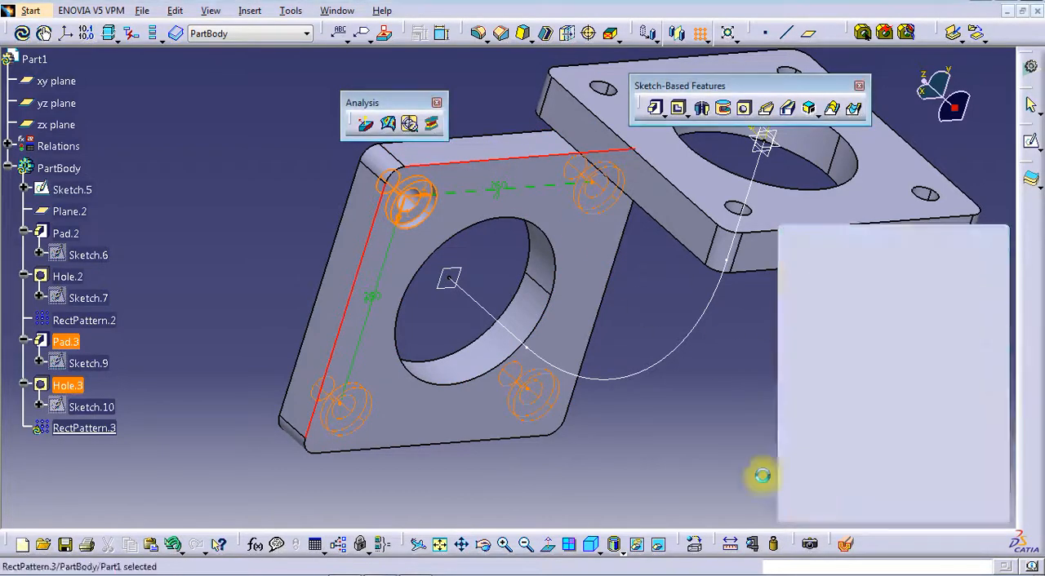
Sketch two circles about 237 and 337 mm in diameter, centered on the origin, on the first flange's inner face
middle_drag(676, 408, 513, 335)
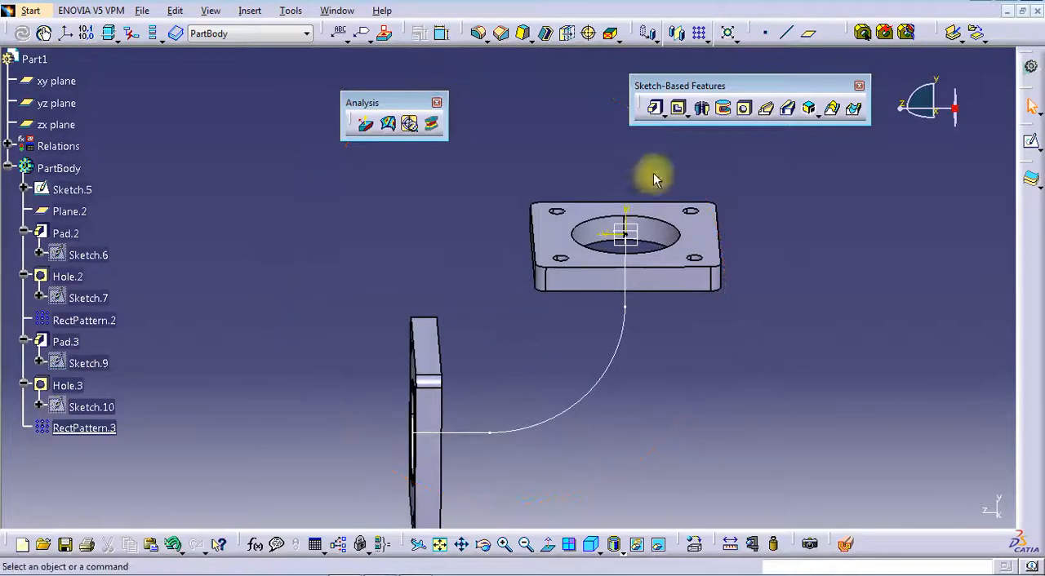
middle_drag(609, 253, 539, 188)
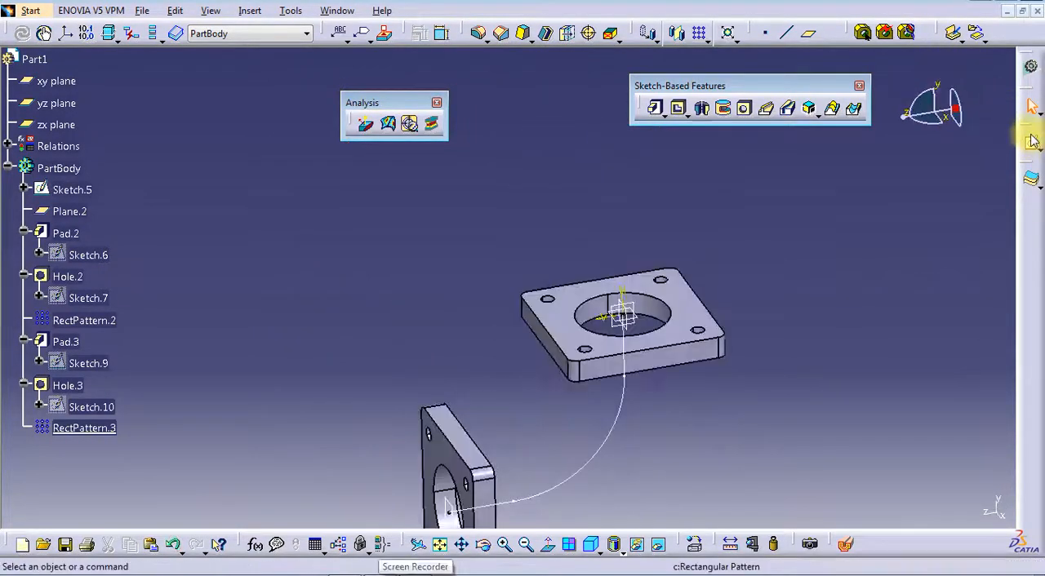
click(1031, 142)
mouse_move(645, 380)
middle_down()
mouse_move(578, 345)
mouse_move(600, 232)
middle_up()
click(647, 201)
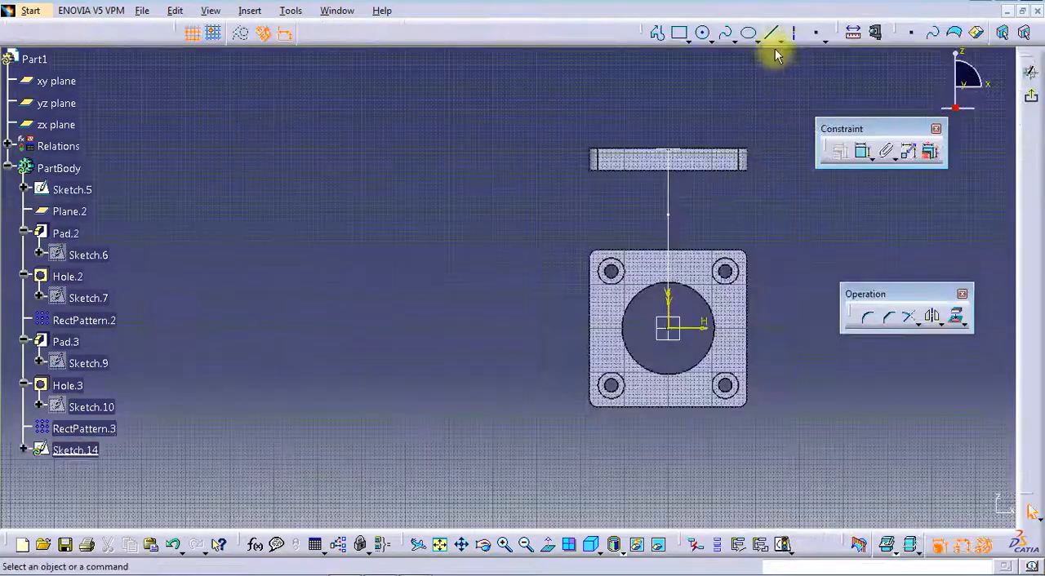
click(704, 35)
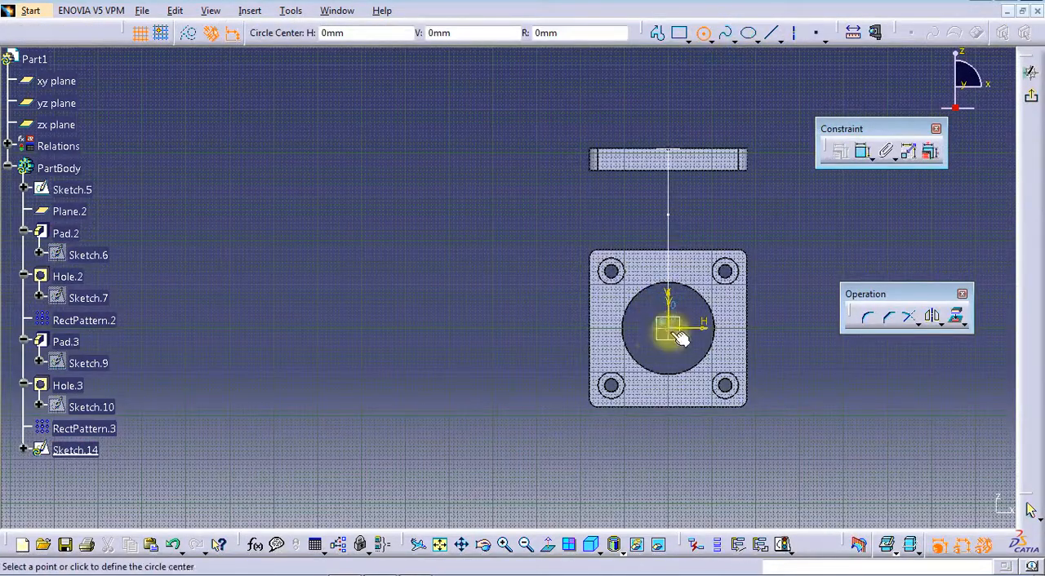
click(668, 329)
click(715, 306)
click(667, 329)
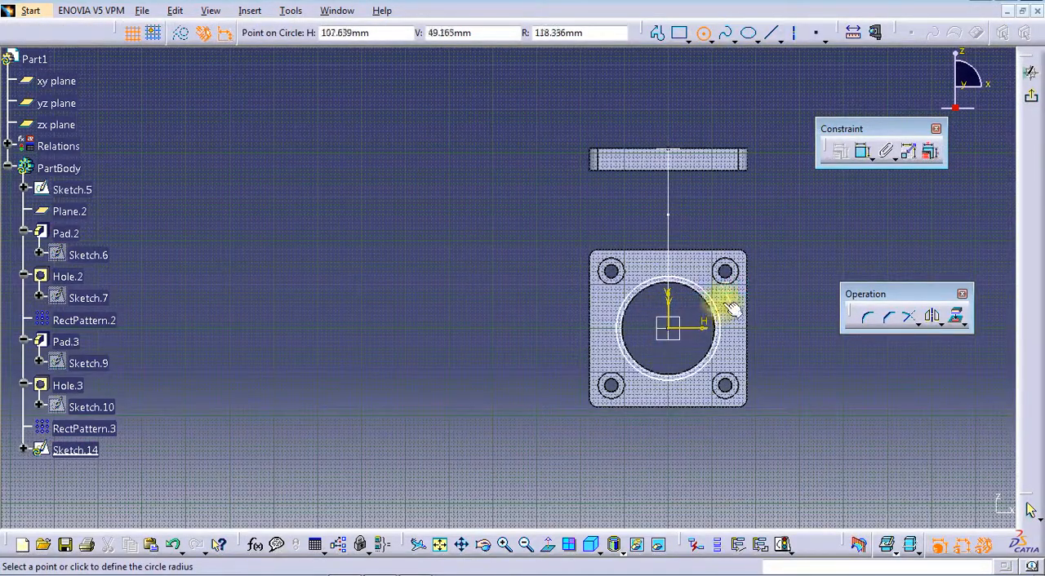
click(736, 294)
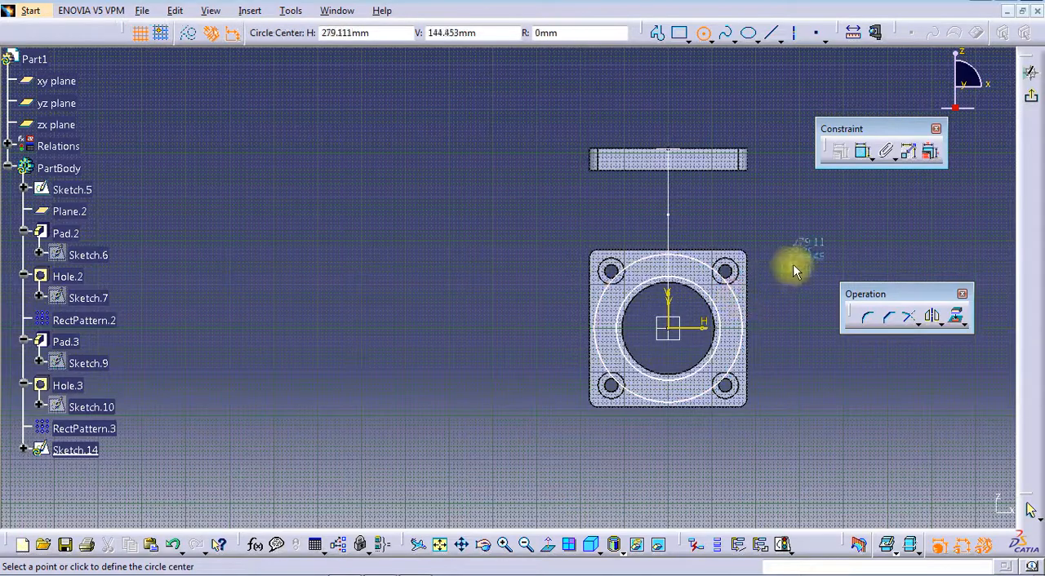
click(702, 34)
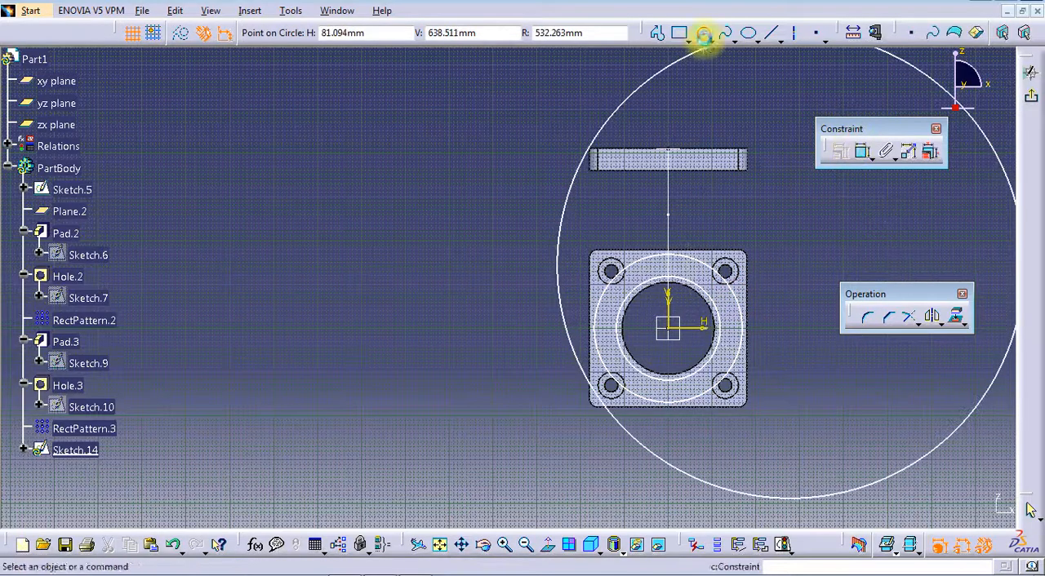
Dimension the two concentric circles and set their diameters to 210 mm for the inner and 290 mm for the outer
click(716, 309)
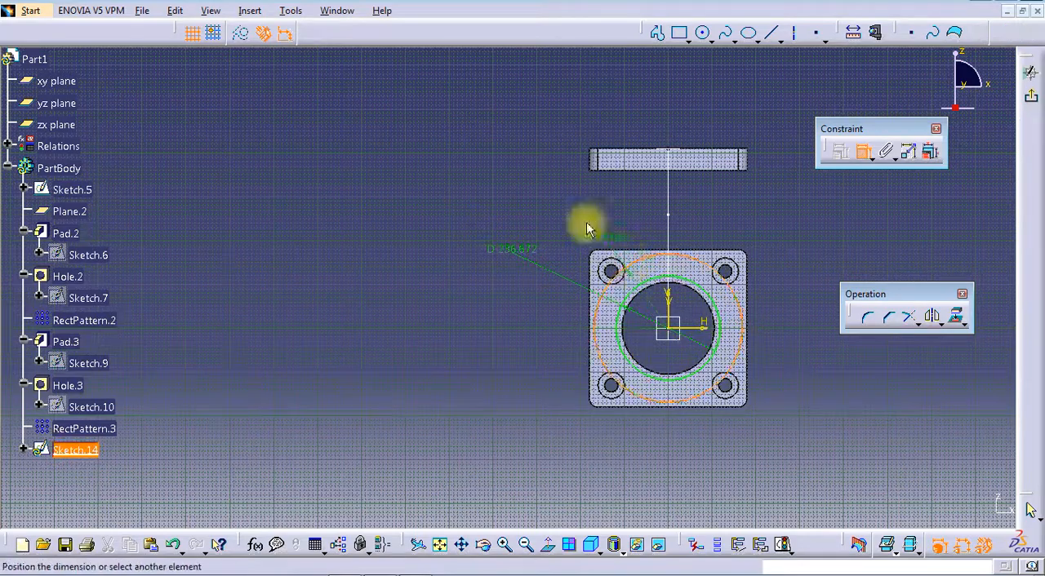
double_click(527, 239)
text(21)
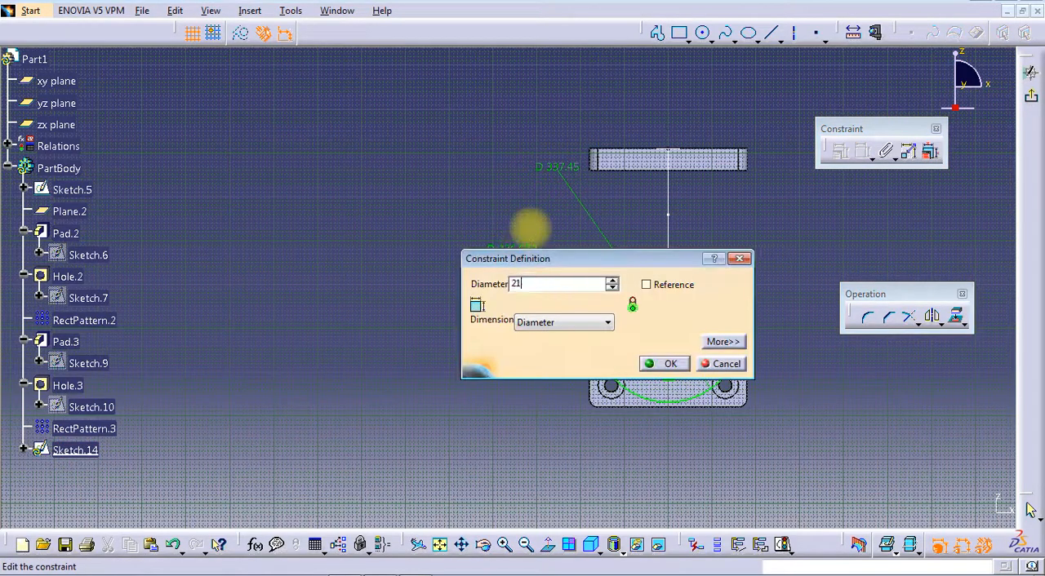
text(0)
key(Return)
double_click(567, 170)
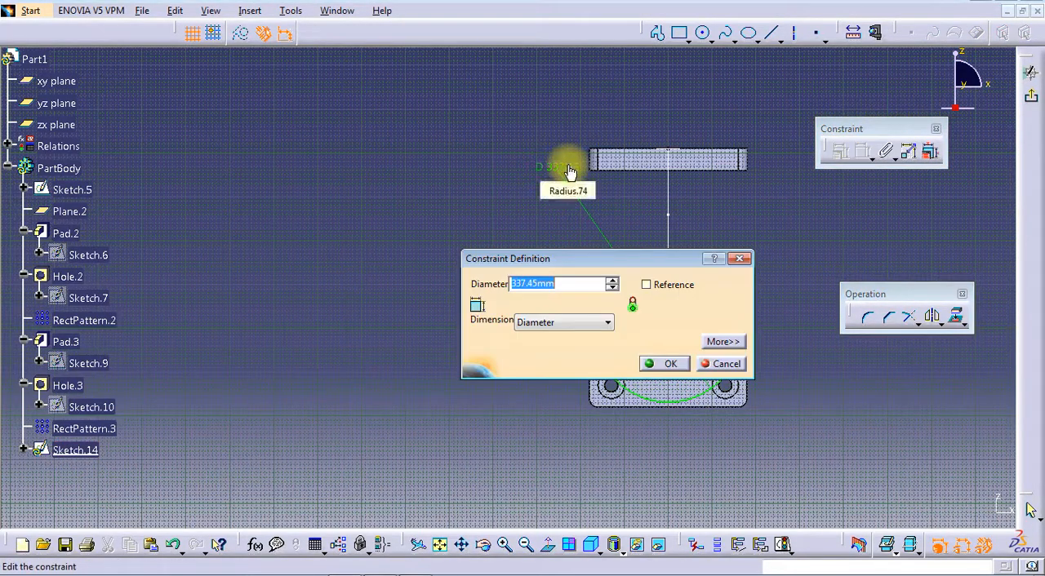
text(290)
key(Return)
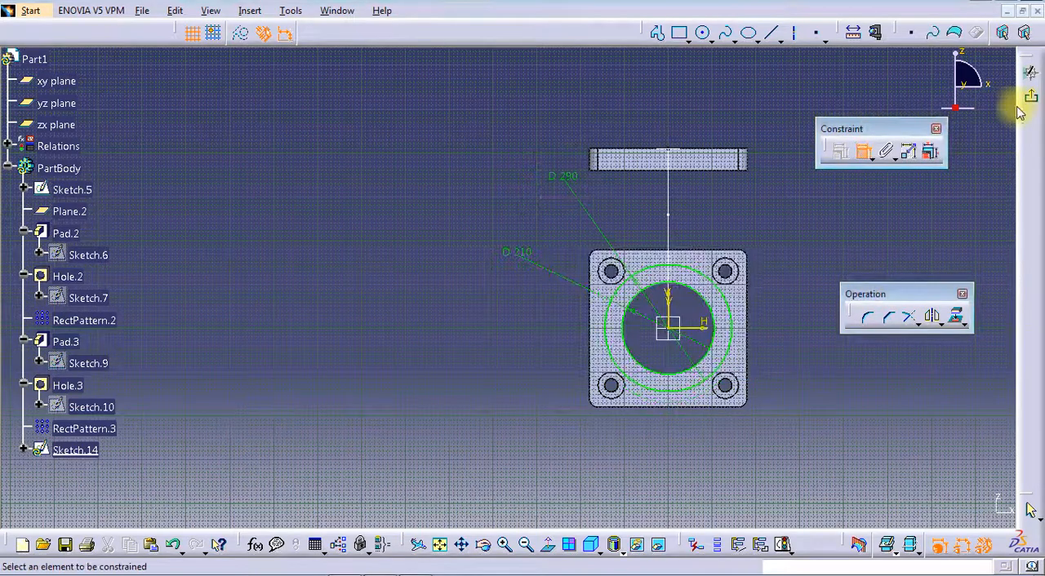
Finish the ring sketch and create a Rib from its two-circle profile along the R260 path sketch, with Keep angle profile control
click(1031, 100)
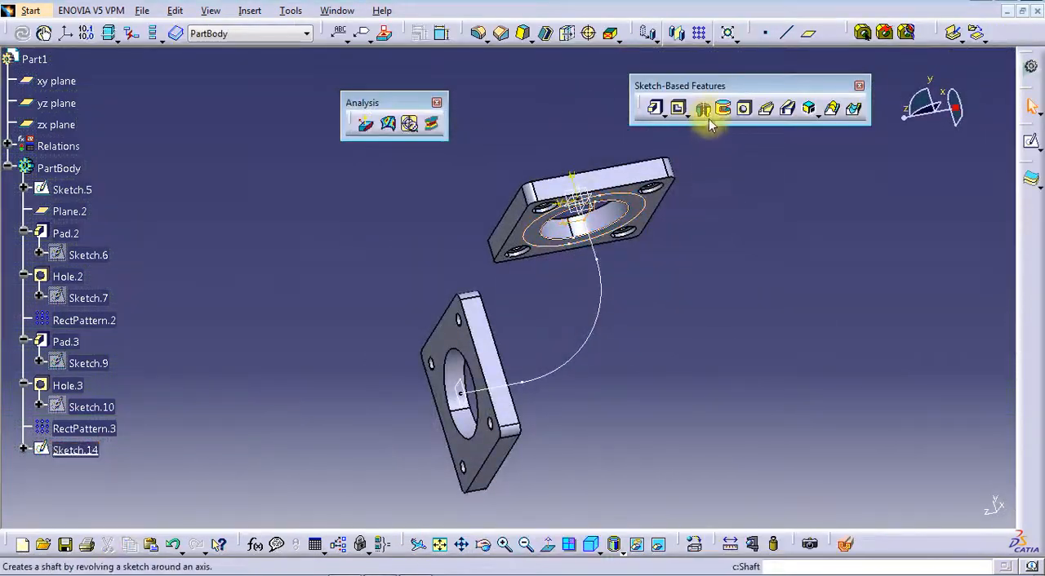
click(765, 108)
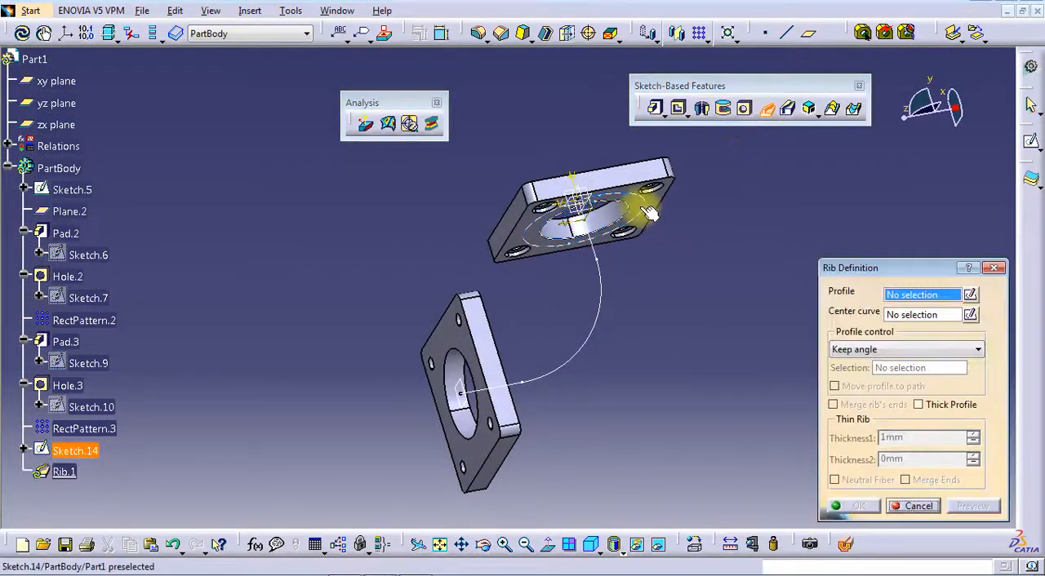
click(601, 301)
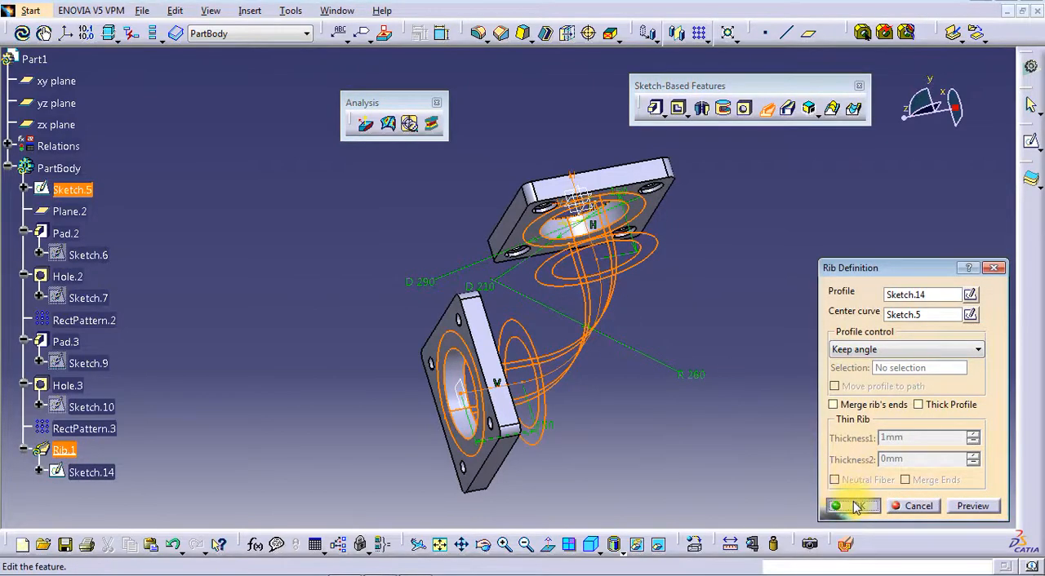
click(852, 504)
Examine the flanged duct from several angles, including a standard isometric view
mouse_move(541, 275)
middle_down()
mouse_move(626, 346)
mouse_move(626, 387)
mouse_move(553, 326)
mouse_move(392, 329)
mouse_move(310, 296)
mouse_move(431, 338)
mouse_move(539, 310)
mouse_move(551, 290)
middle_up()
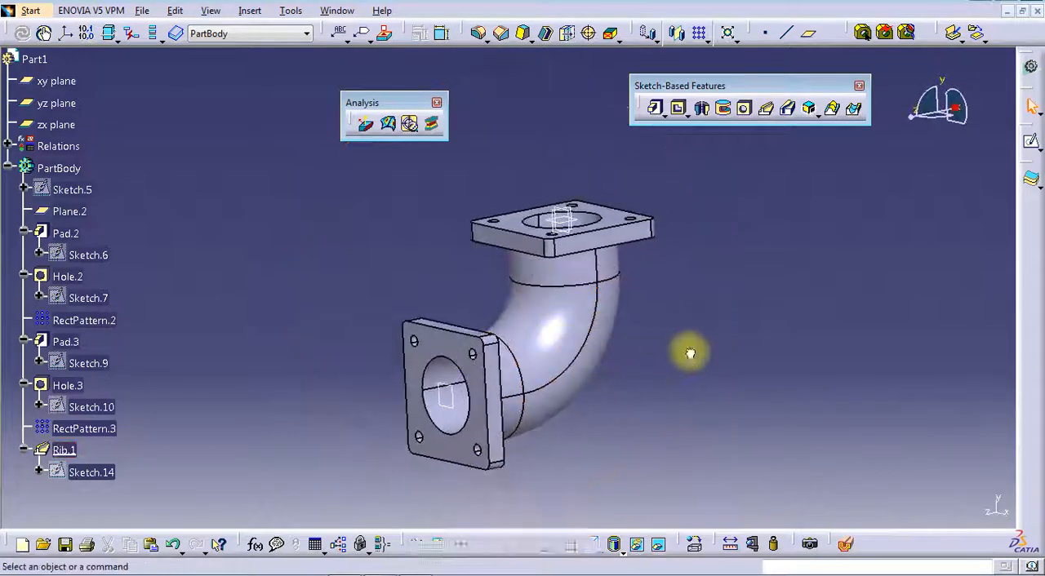
middle_drag(579, 351, 534, 363)
drag(396, 99, 393, 72)
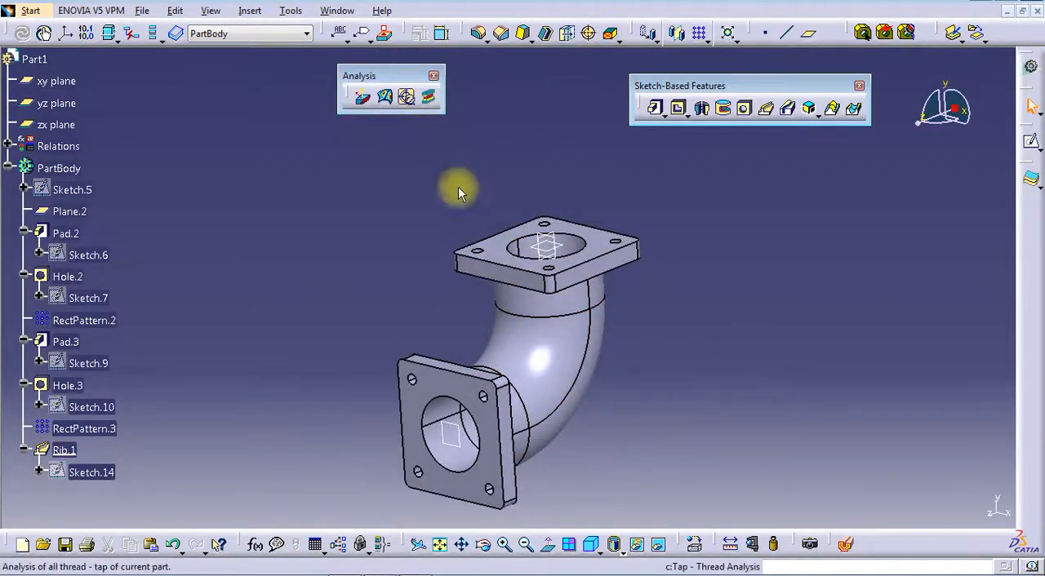
mouse_move(711, 295)
middle_down()
mouse_move(705, 278)
mouse_move(694, 294)
middle_up()
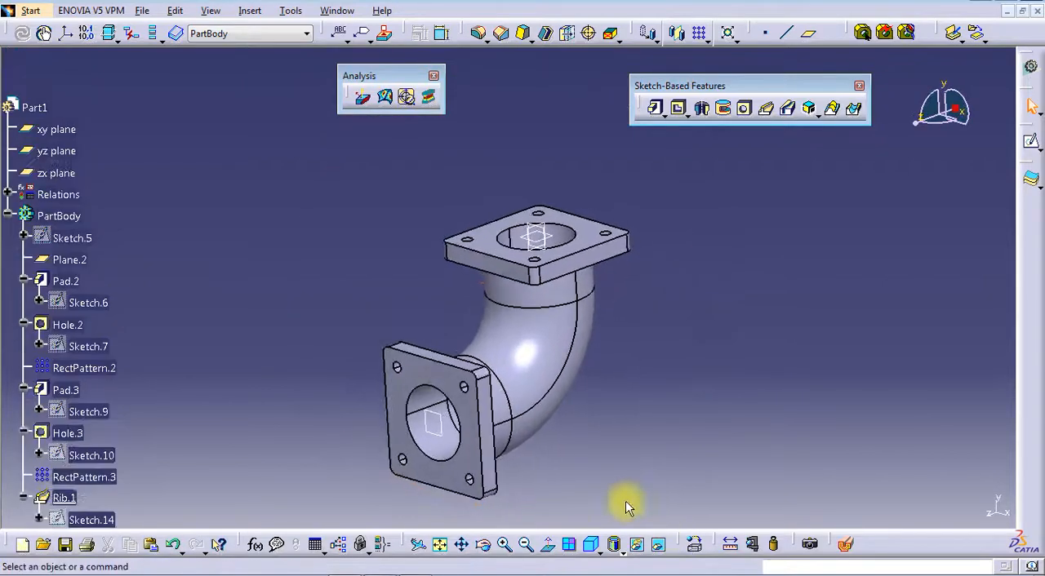
click(595, 546)
middle_drag(637, 392, 628, 401)
middle_drag(490, 252, 595, 233)
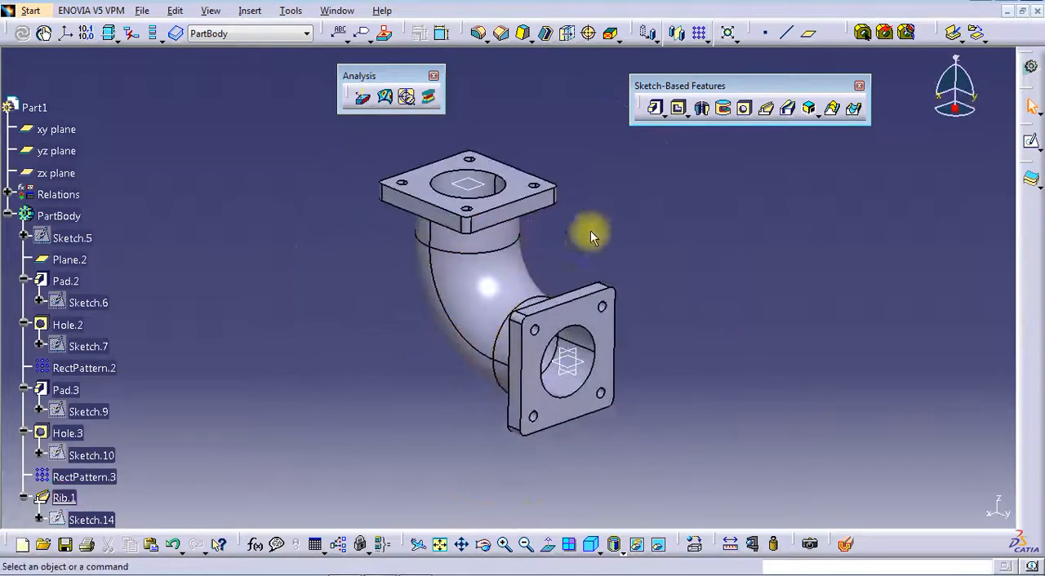
Cut the duct with a dynamic section on the yz plane and inspect the tube wall looking straight at the cut
click(847, 543)
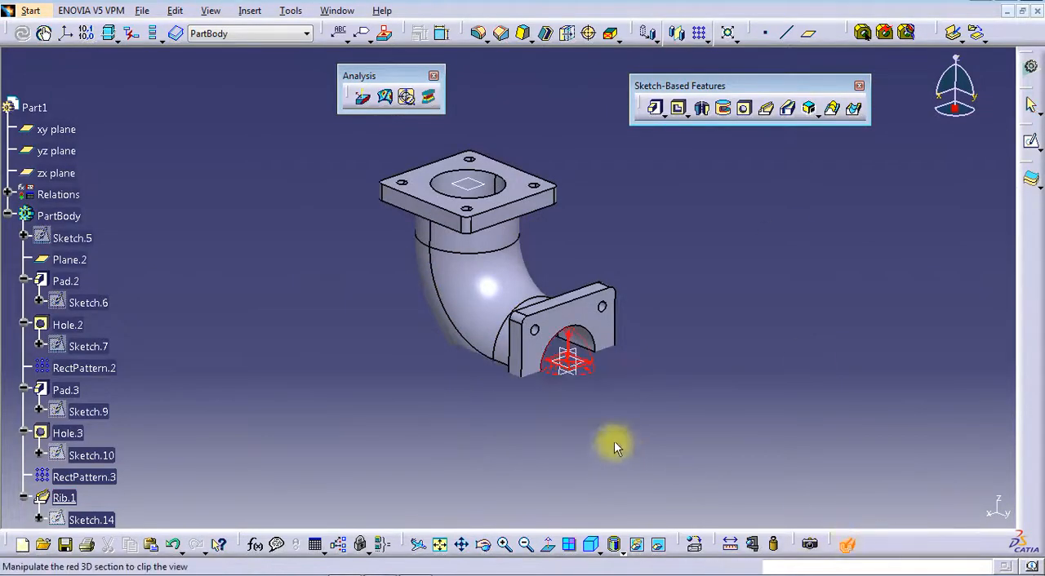
click(55, 152)
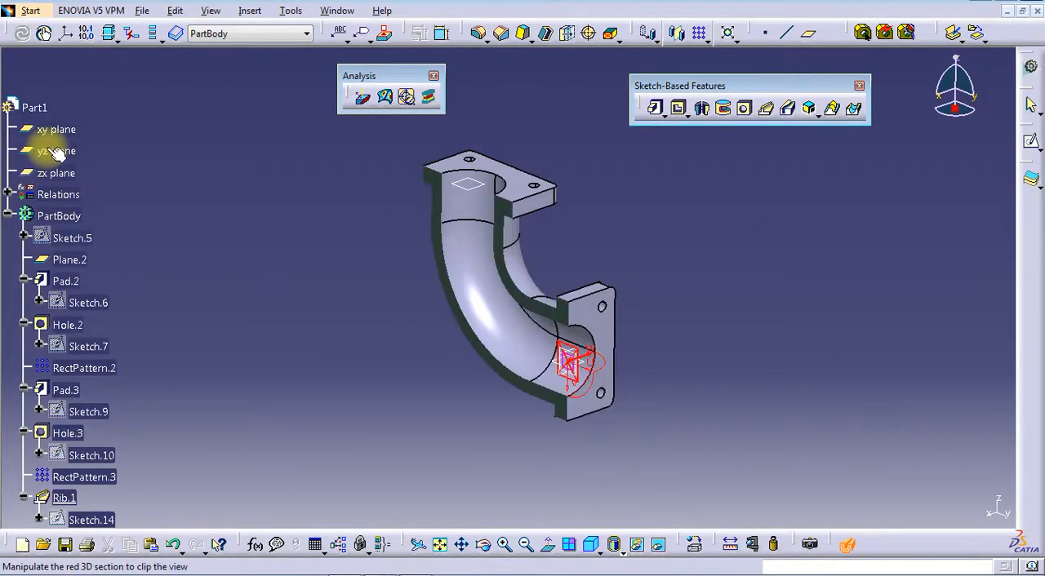
click(936, 109)
mouse_move(706, 294)
middle_down()
mouse_move(725, 283)
mouse_move(707, 351)
mouse_move(693, 334)
mouse_move(698, 280)
middle_up()
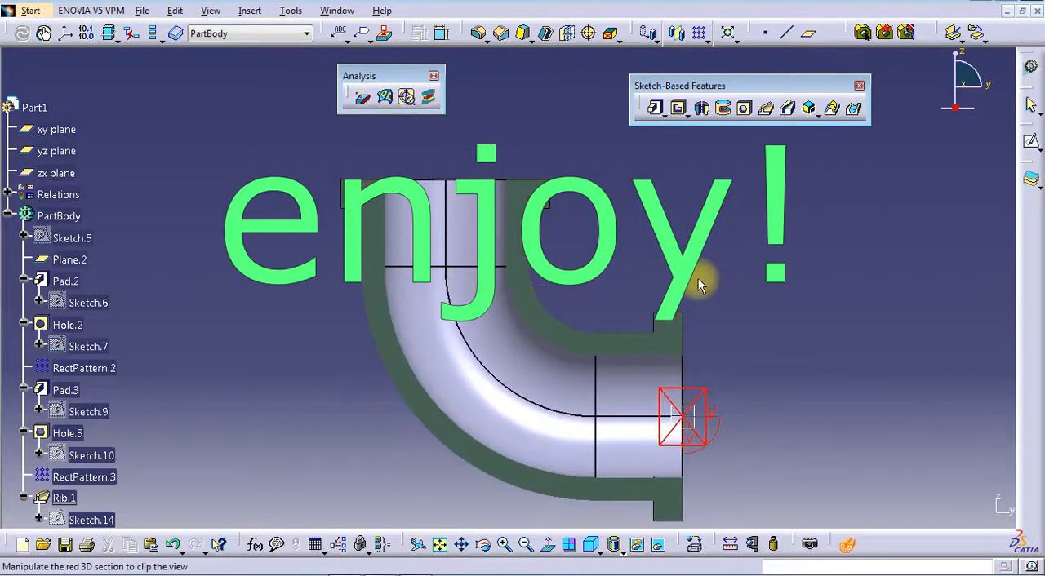